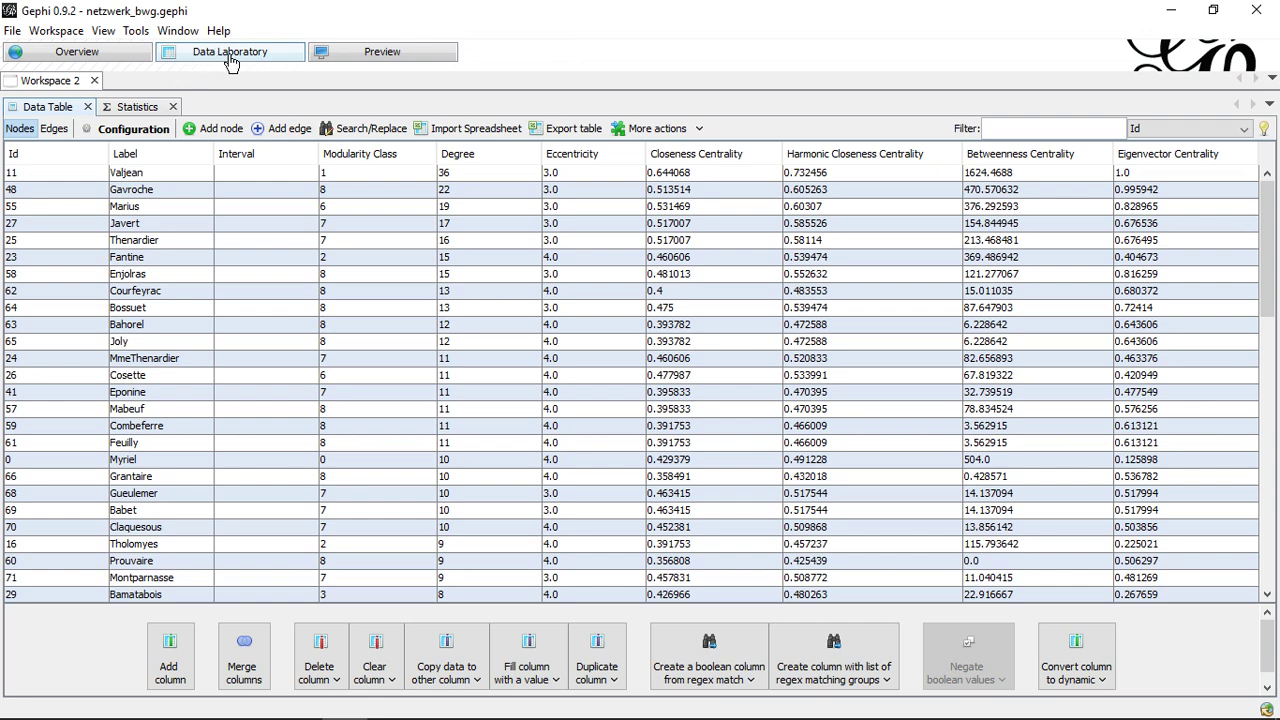
pyautogui.click(97, 55)
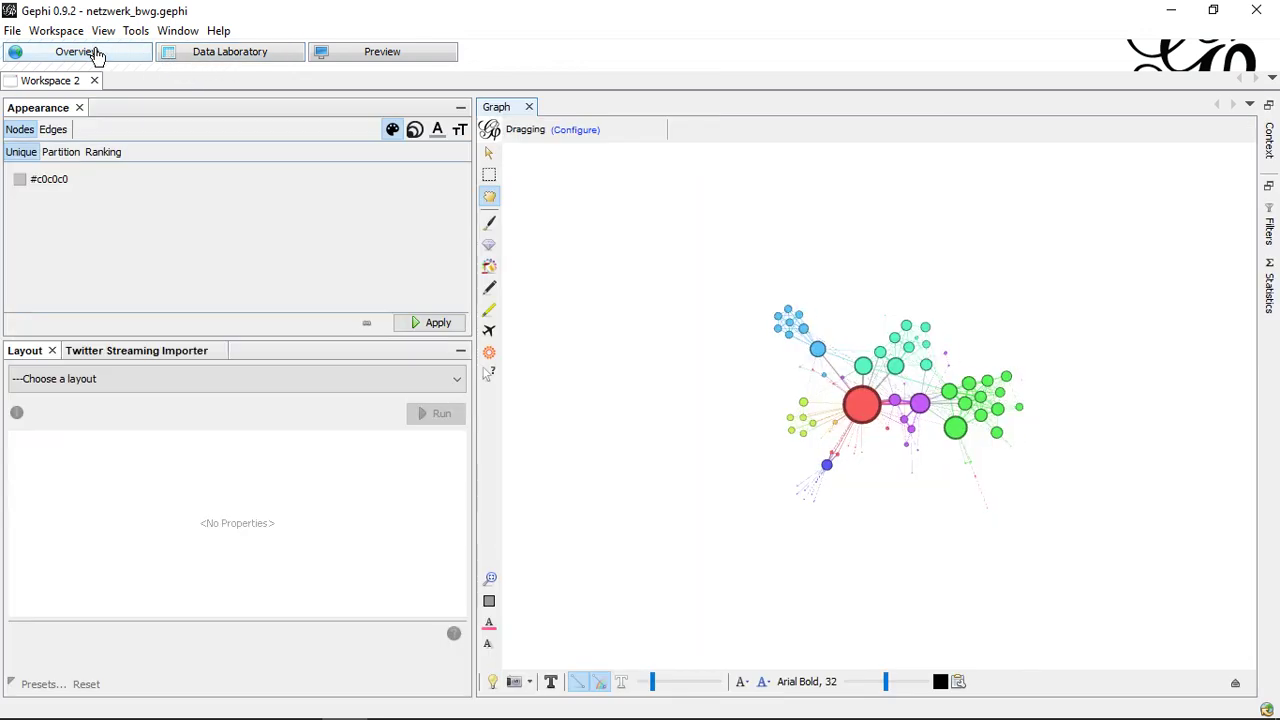
pyautogui.click(490, 174)
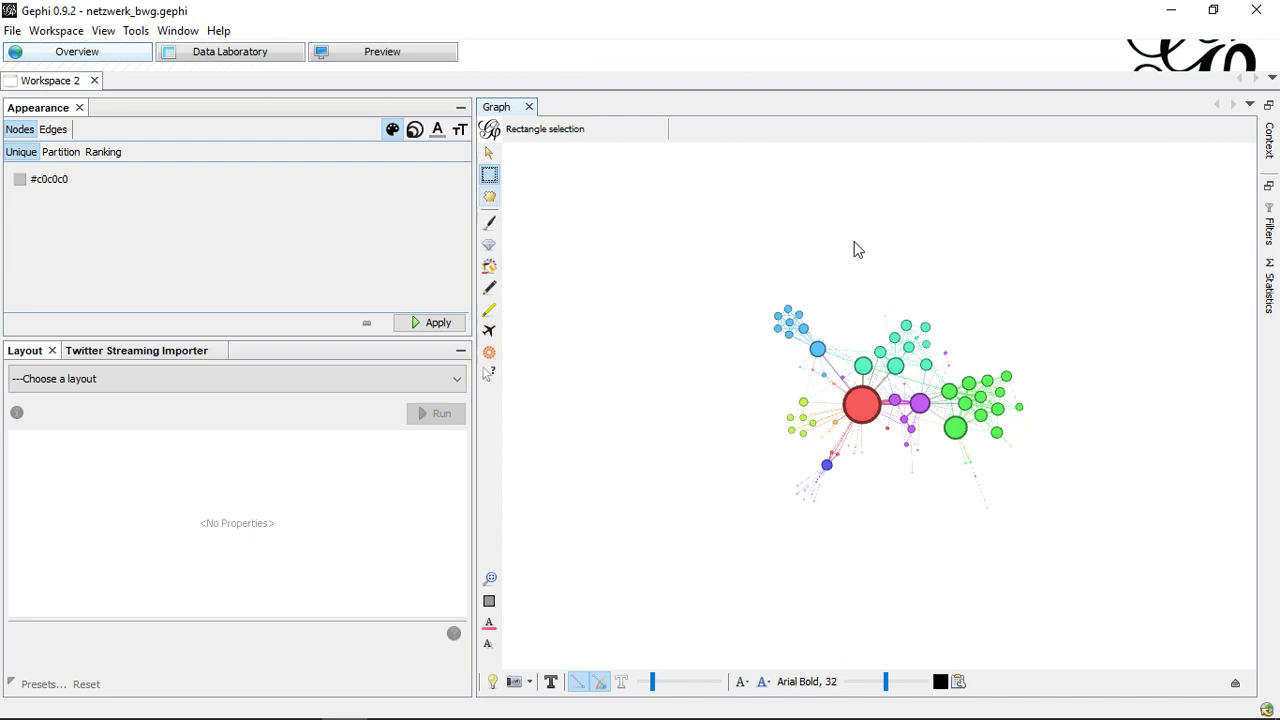
pyautogui.moveTo(757, 257); pyautogui.dragTo(845, 365)
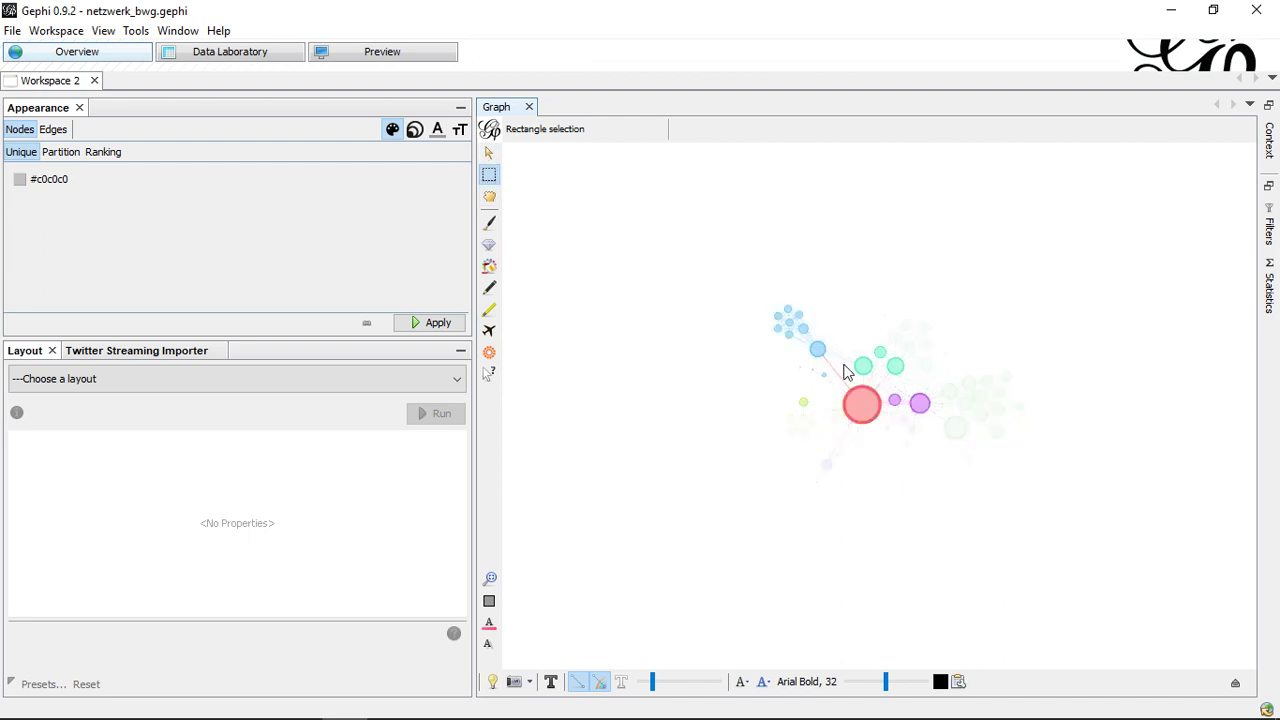
pyautogui.click(672, 295)
pyautogui.click(489, 196)
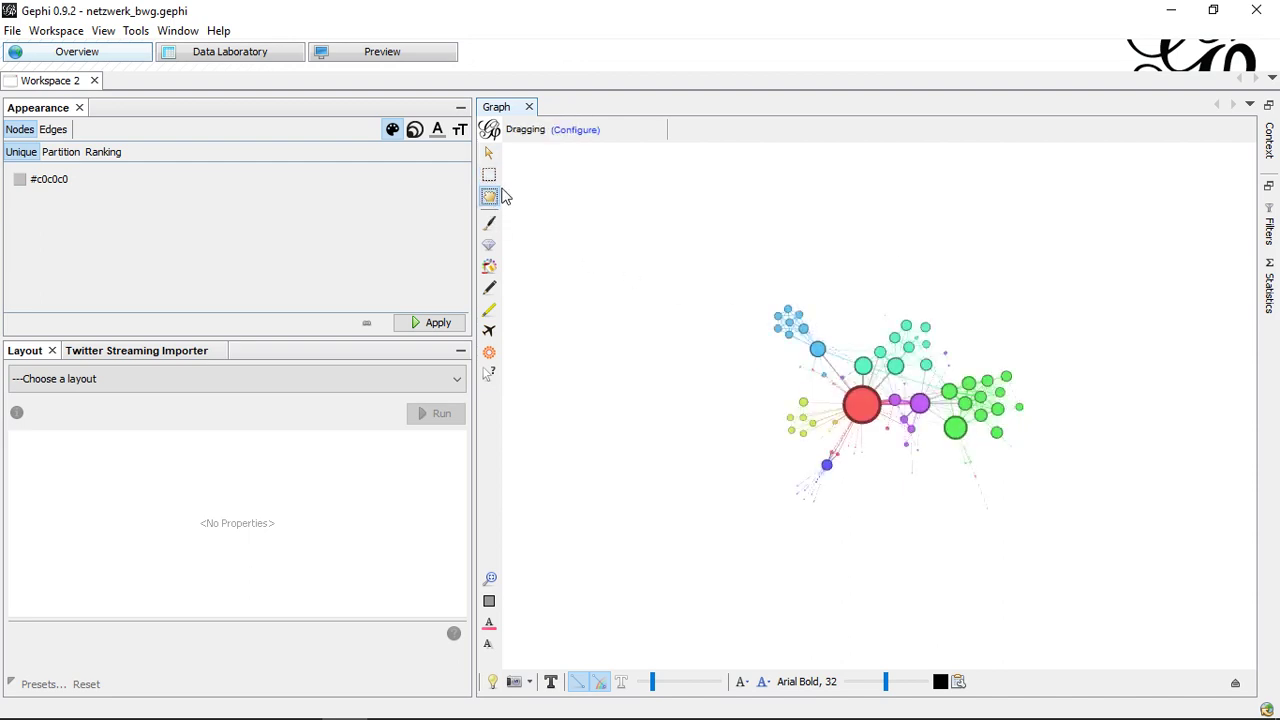
pyautogui.moveTo(816, 350)
pyautogui.mouseDown()
pyautogui.moveTo(822, 360)
pyautogui.moveTo(815, 348)
pyautogui.mouseUp()
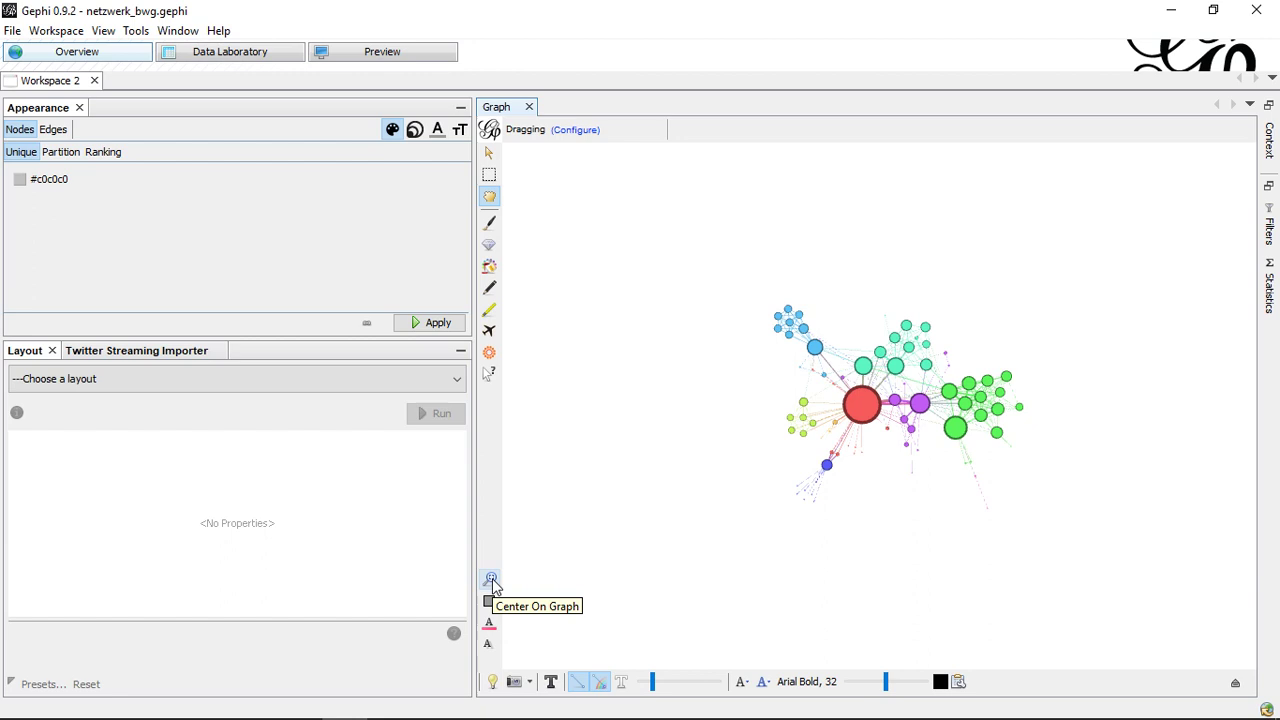
# - Fit the whole network to the canvas and show the list of layout algorithms
pyautogui.click(491, 581)
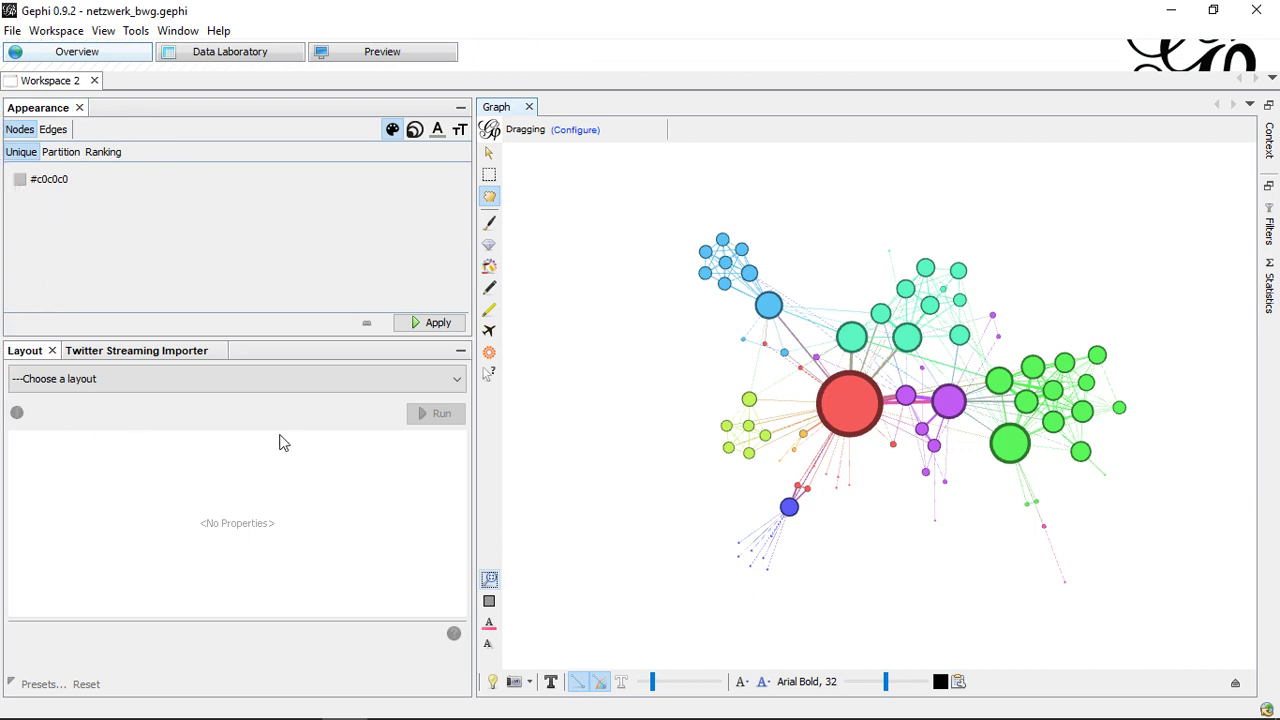
pyautogui.click(64, 384)
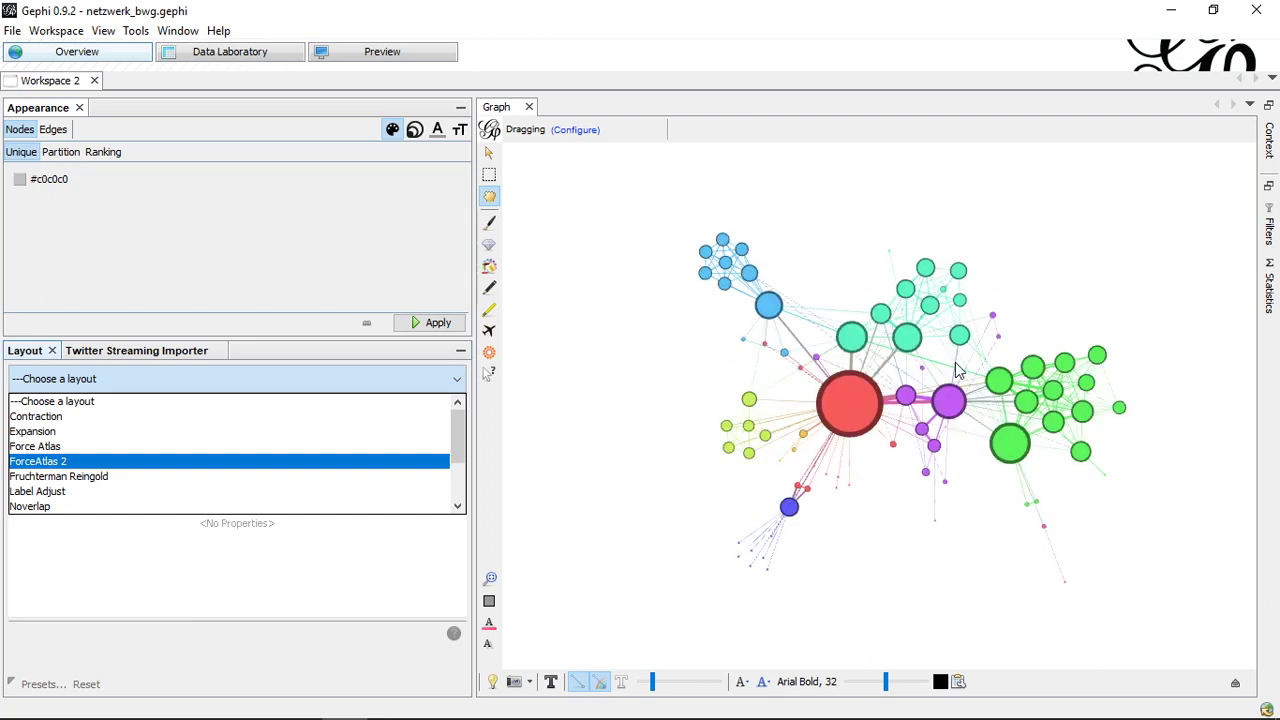
# - Run the Force Atlas layout until the nodes collapse into one tight clump
pyautogui.click(90, 432)
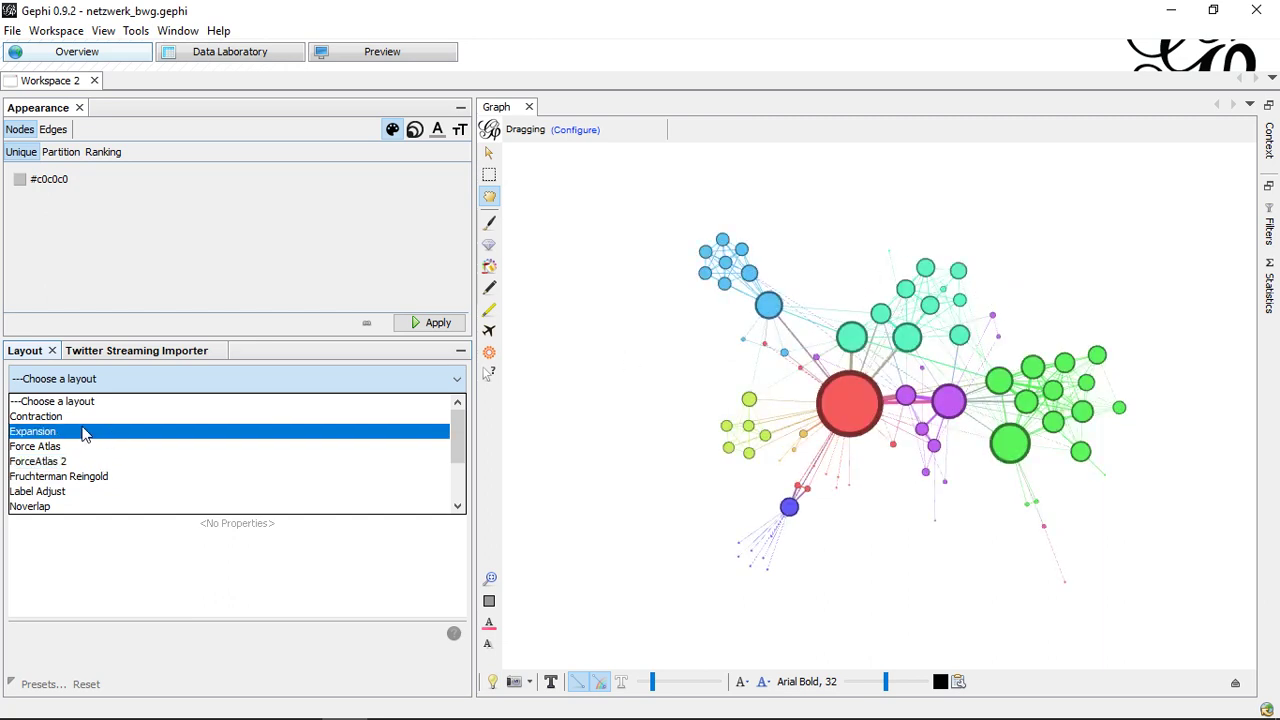
pyautogui.click(696, 375)
pyautogui.click(20, 383)
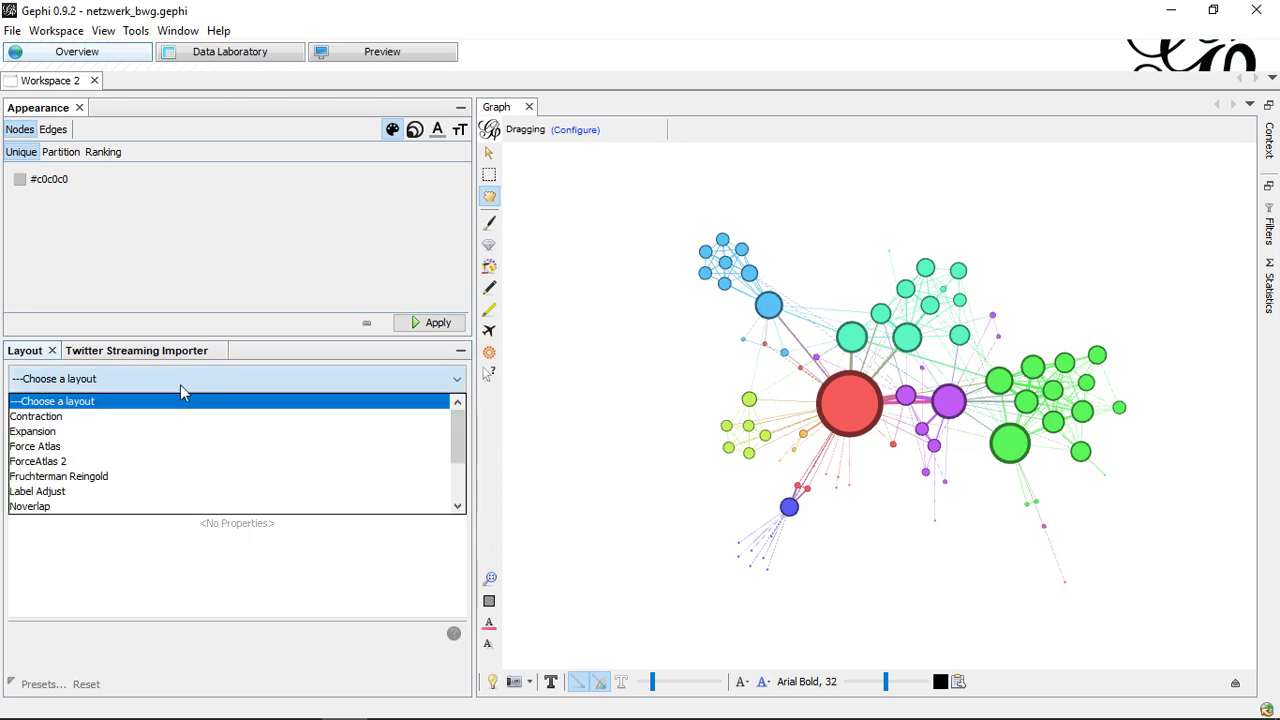
pyautogui.scroll(-2, 137, 432)
pyautogui.scroll(2, 140, 432)
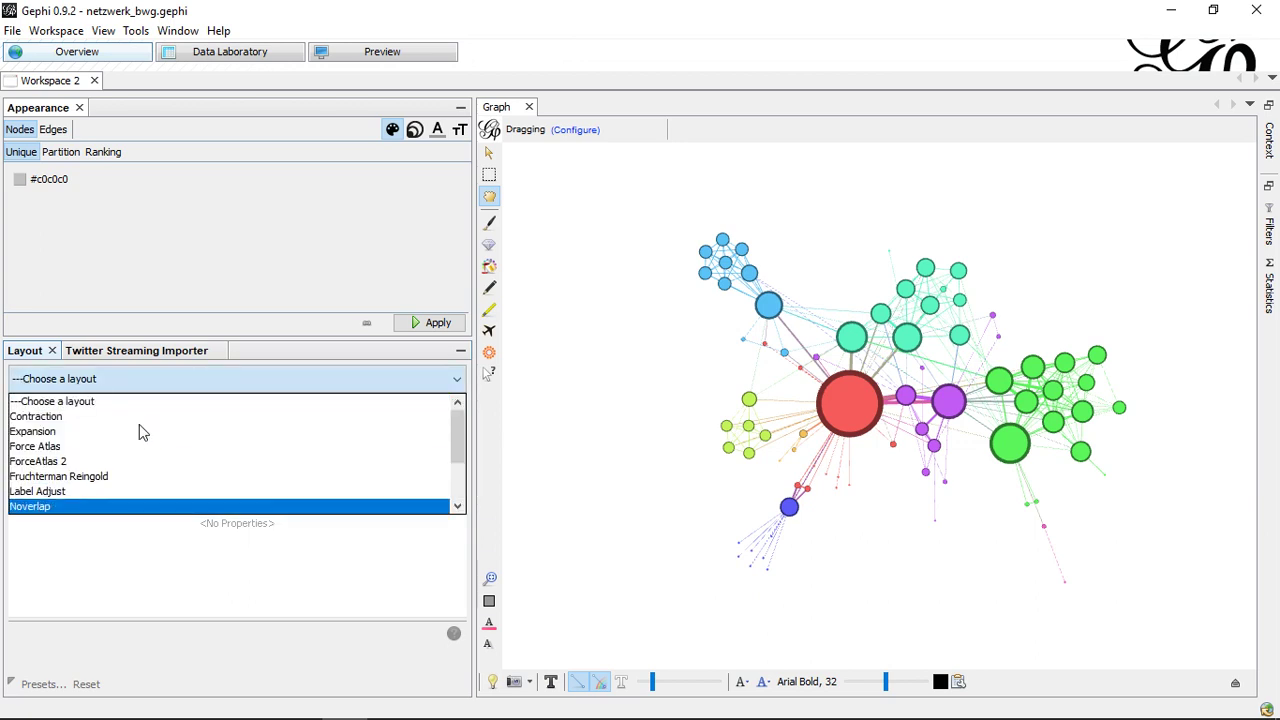
pyautogui.click(71, 449)
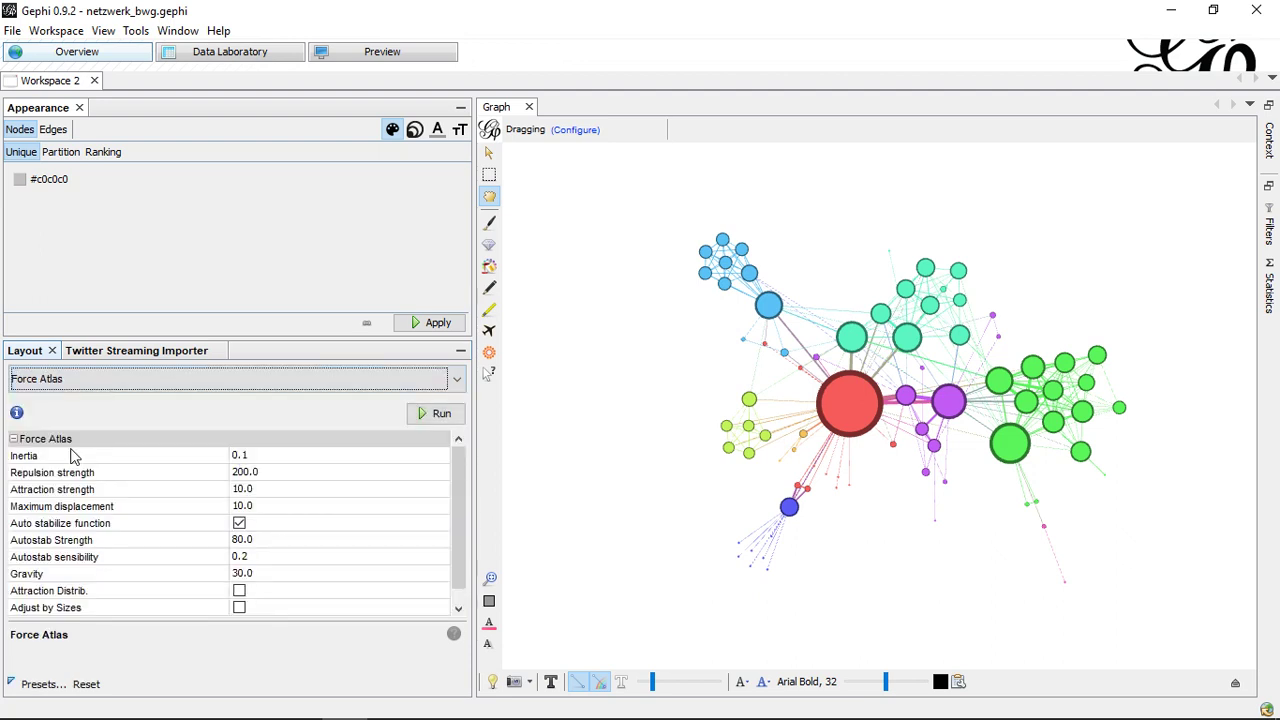
pyautogui.click(433, 421)
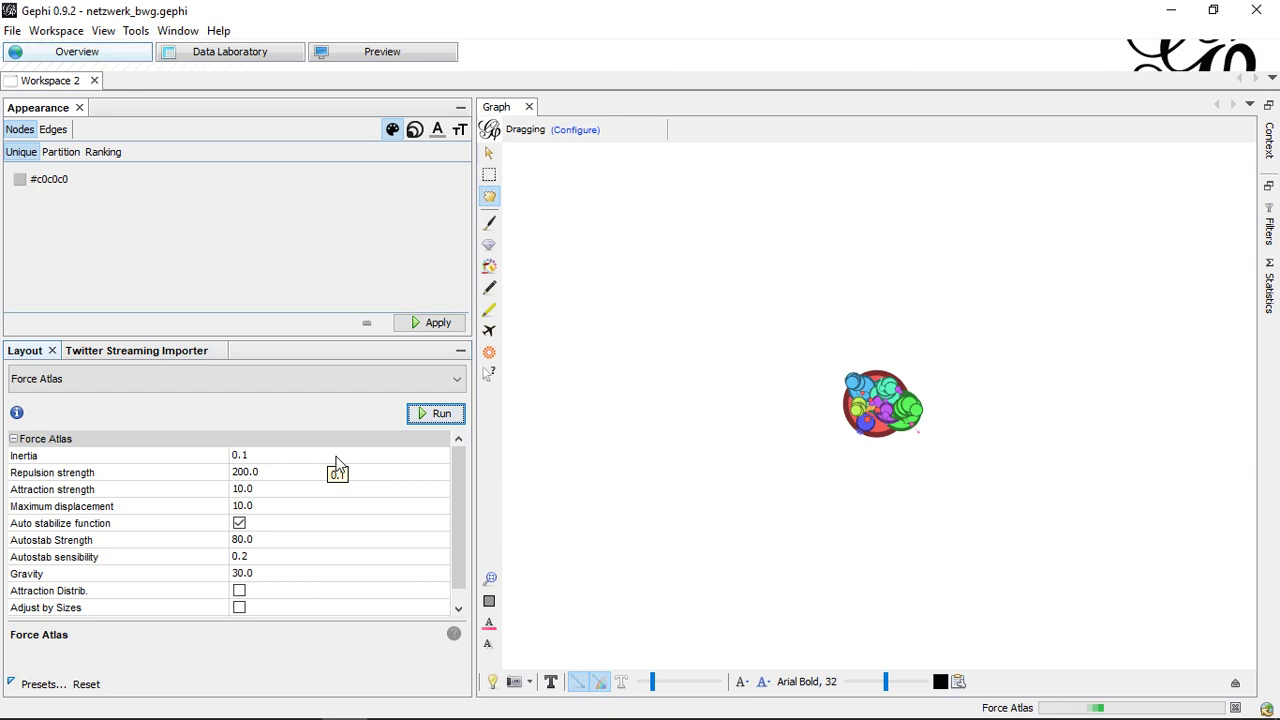
pyautogui.scroll(-1, 340, 458)
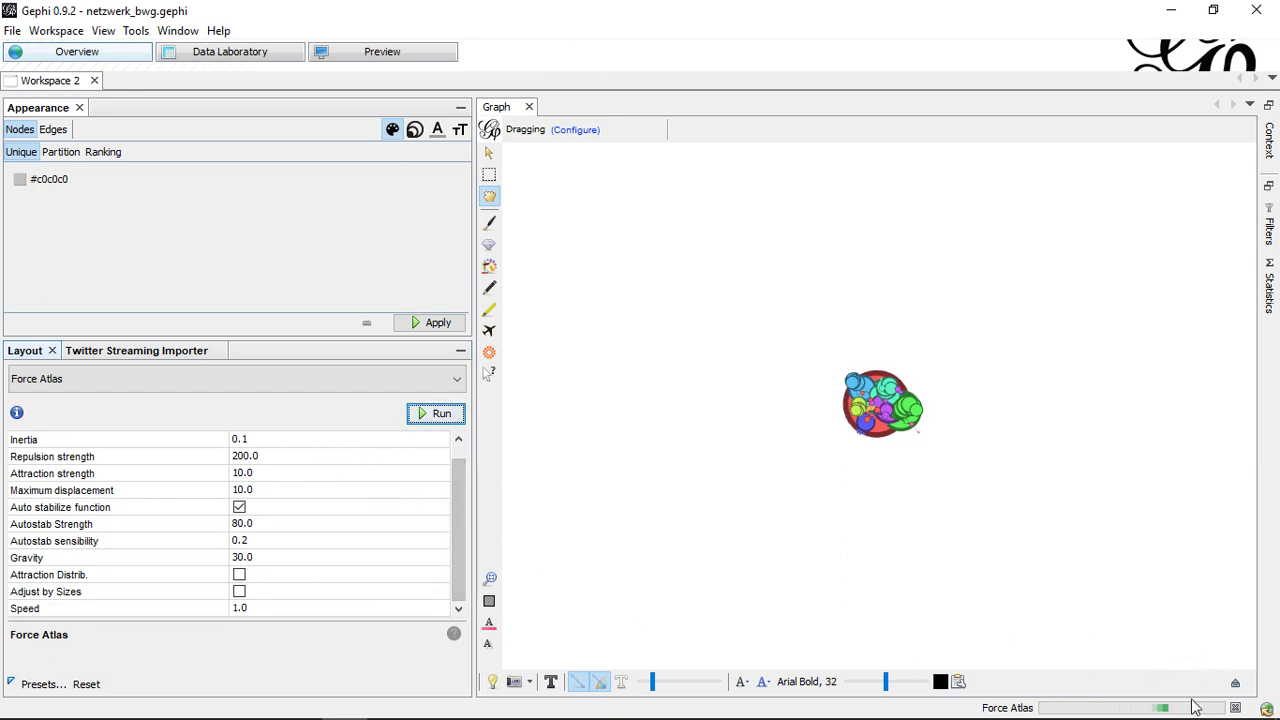
# - Cancel Force Atlas, then run and stop Fruchterman Reingold to spread the clusters out
pyautogui.click(1235, 707)
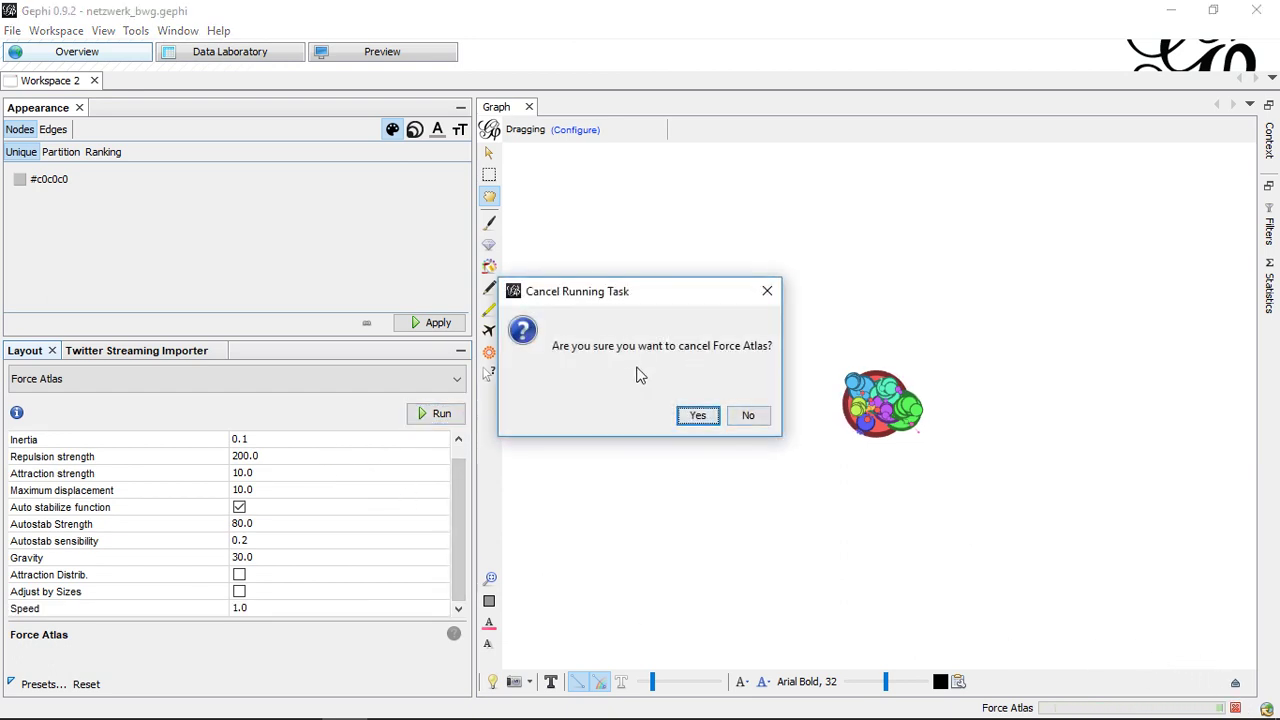
pyautogui.click(692, 416)
pyautogui.click(232, 379)
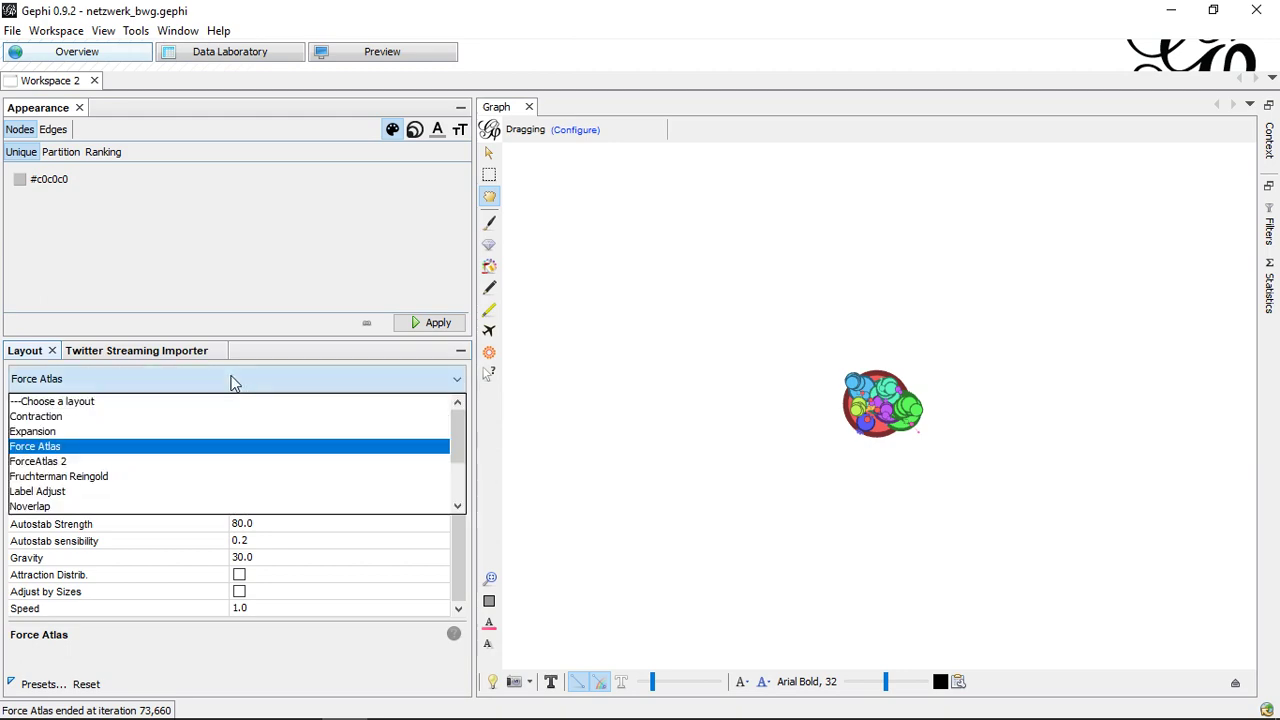
pyautogui.click(148, 478)
pyautogui.click(458, 415)
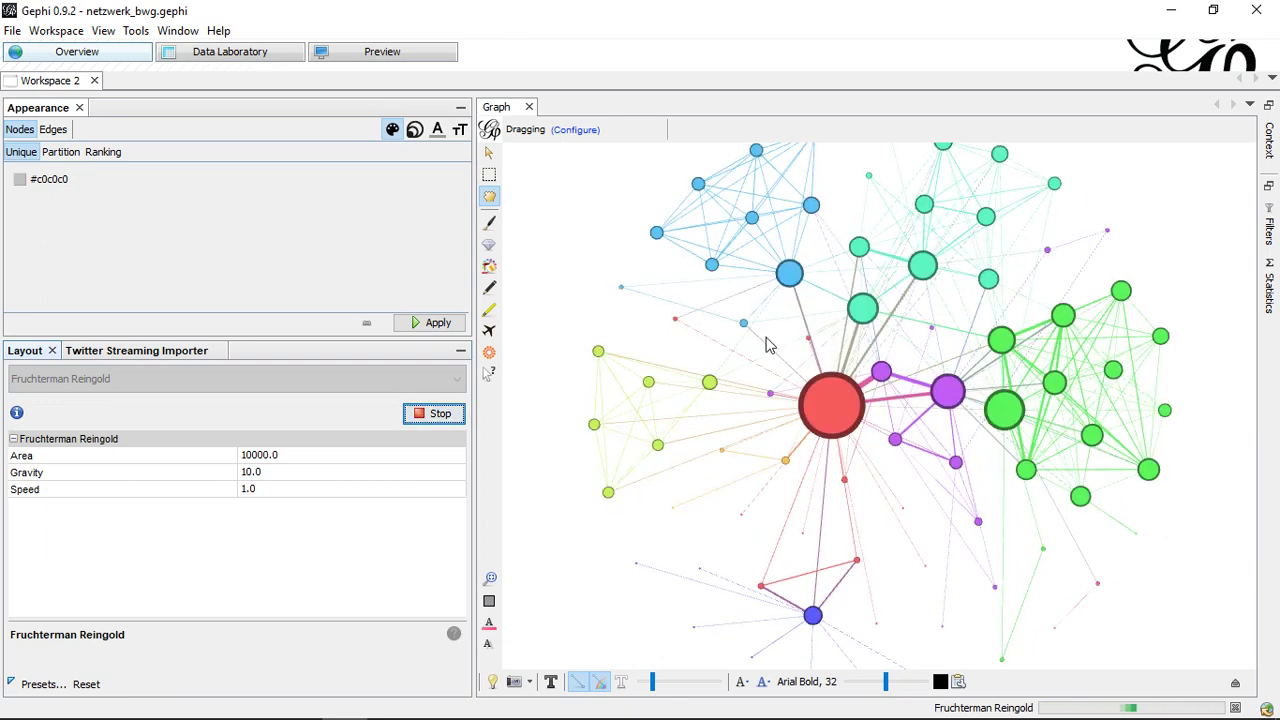
pyautogui.click(434, 413)
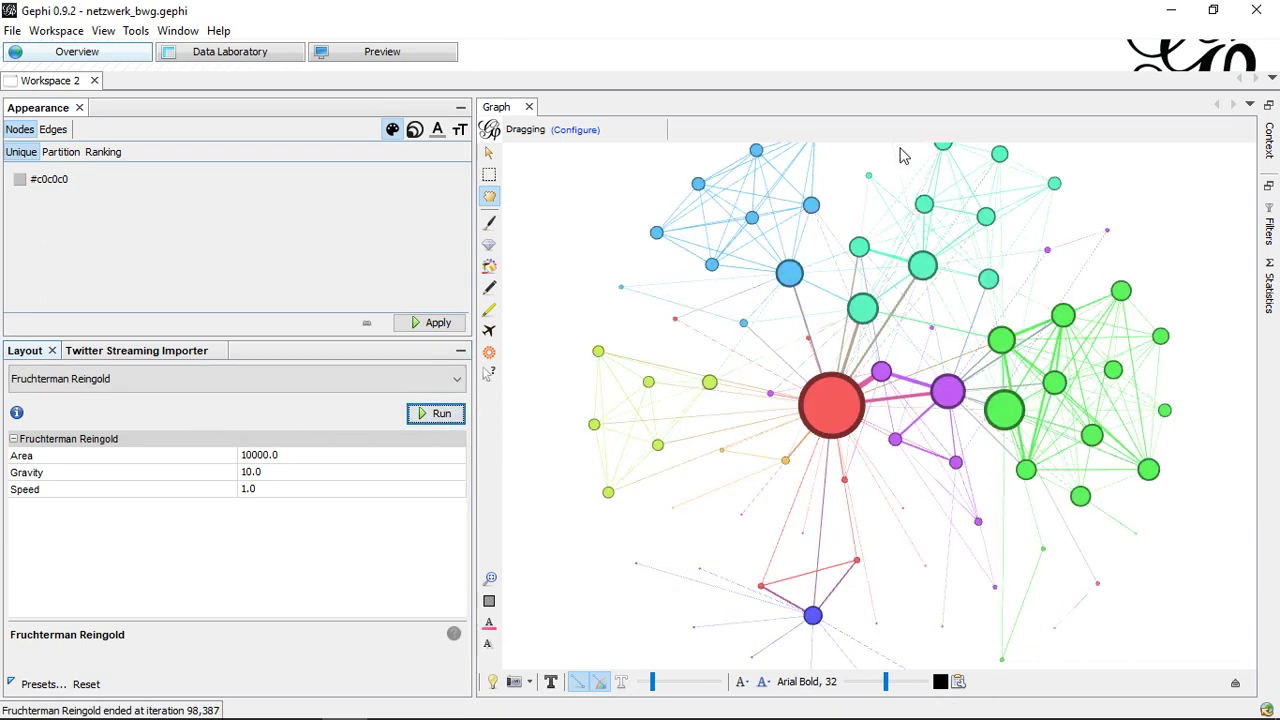
# - Run the Contraction layout with a 0.8 scale factor
pyautogui.click(166, 383)
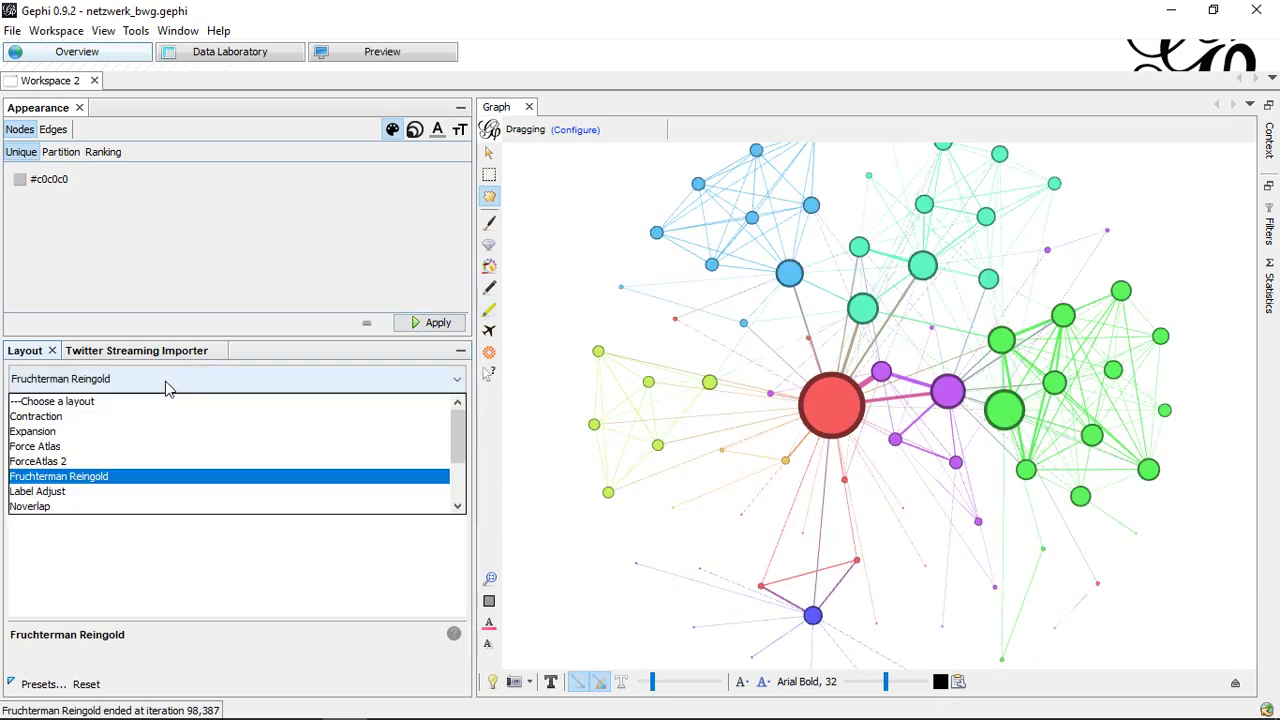
pyautogui.click(55, 417)
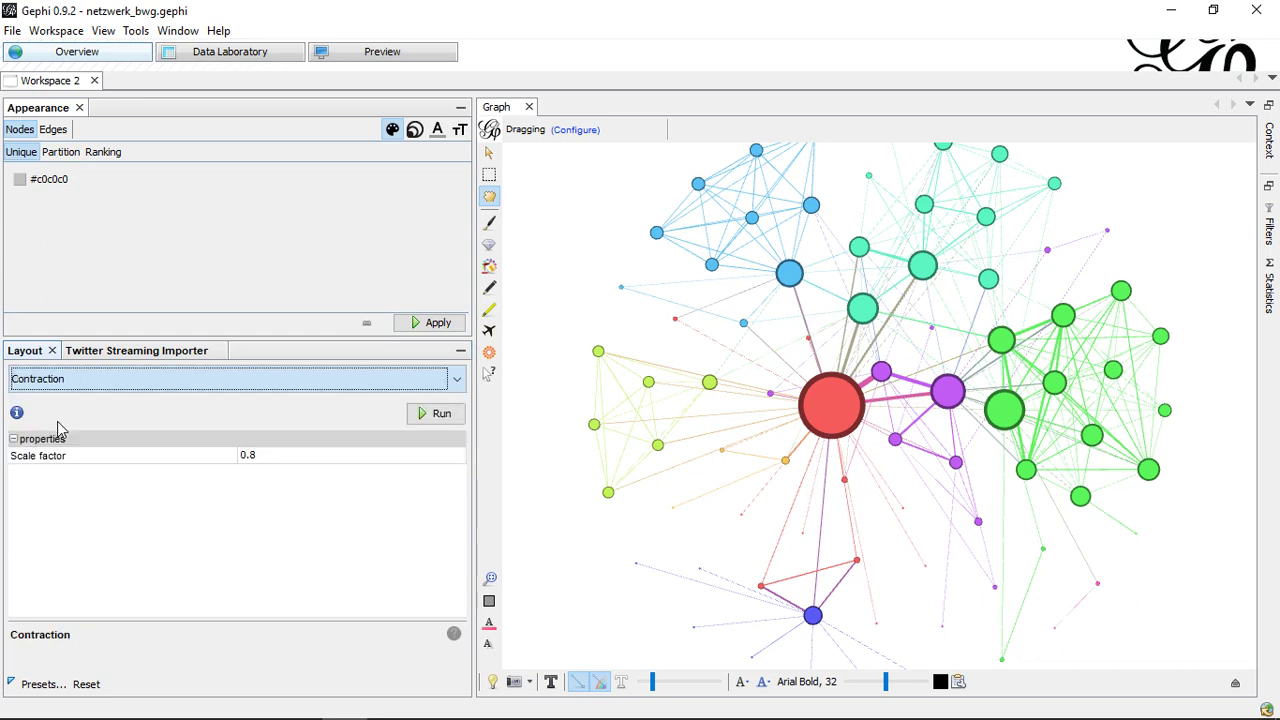
pyautogui.click(439, 415)
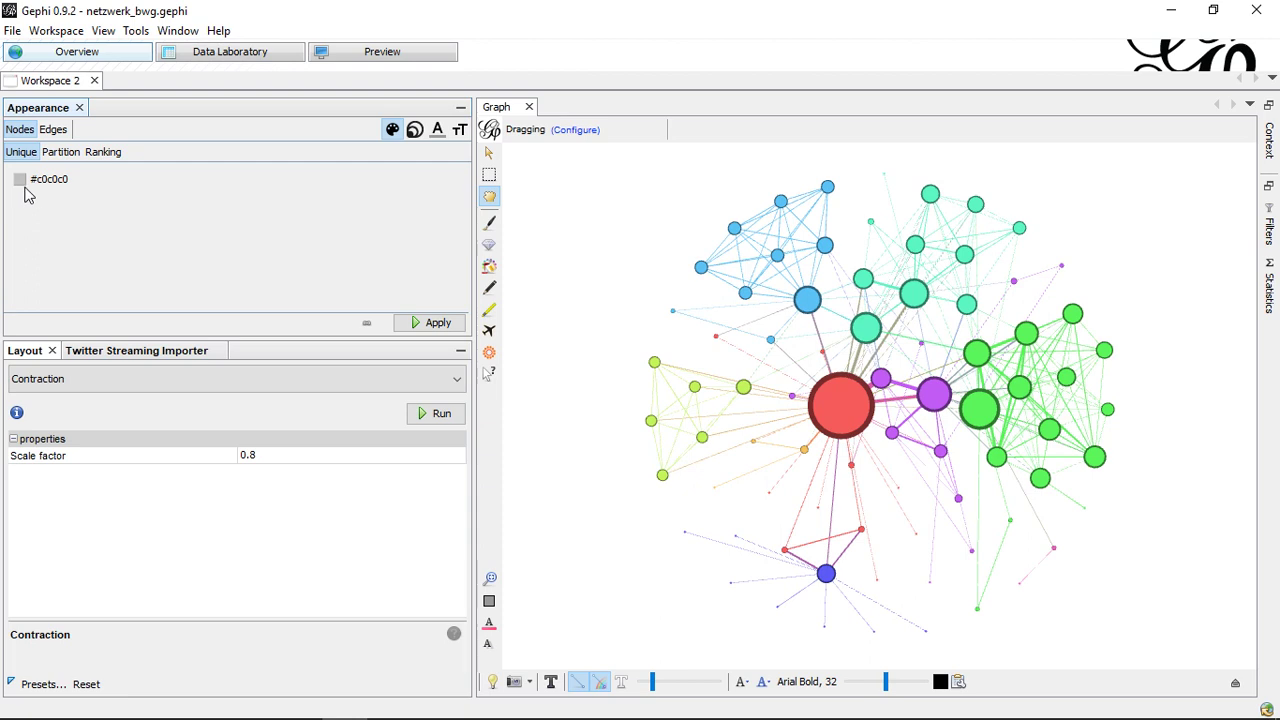
# - Colour nodes by Modularity Class partition, with class 8 largest at 19.48%
pyautogui.click(66, 155)
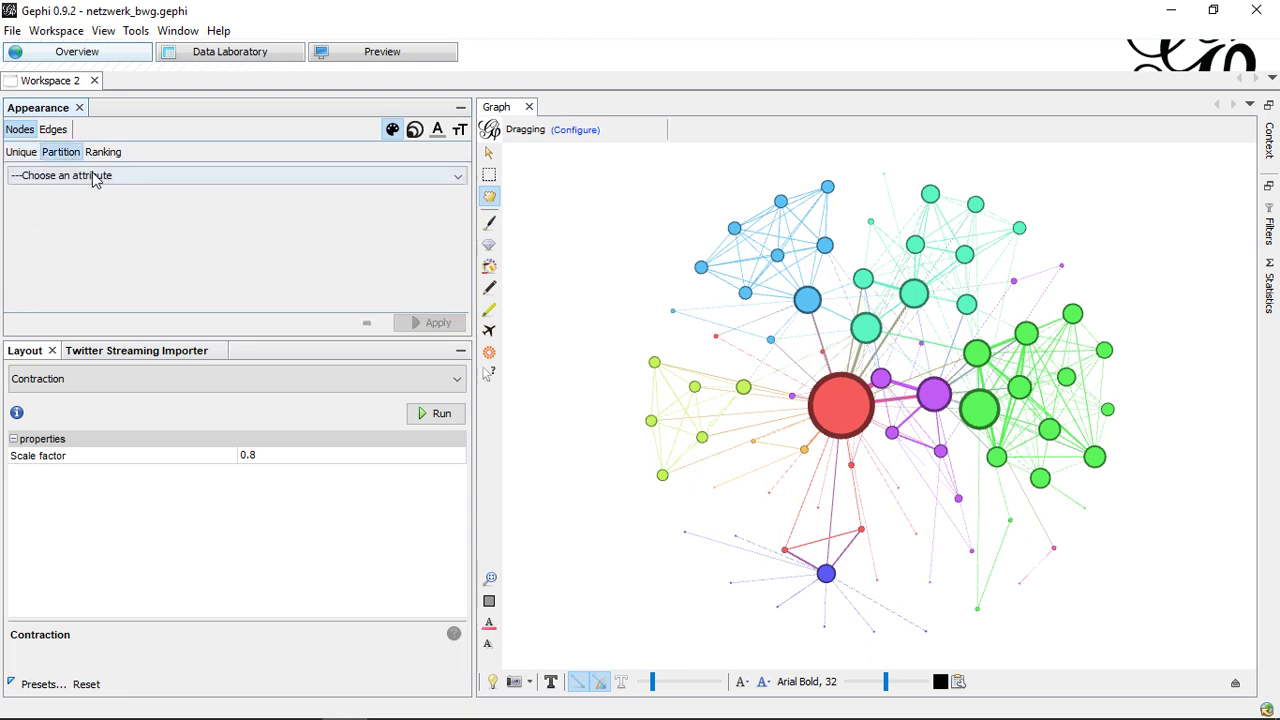
pyautogui.click(97, 177)
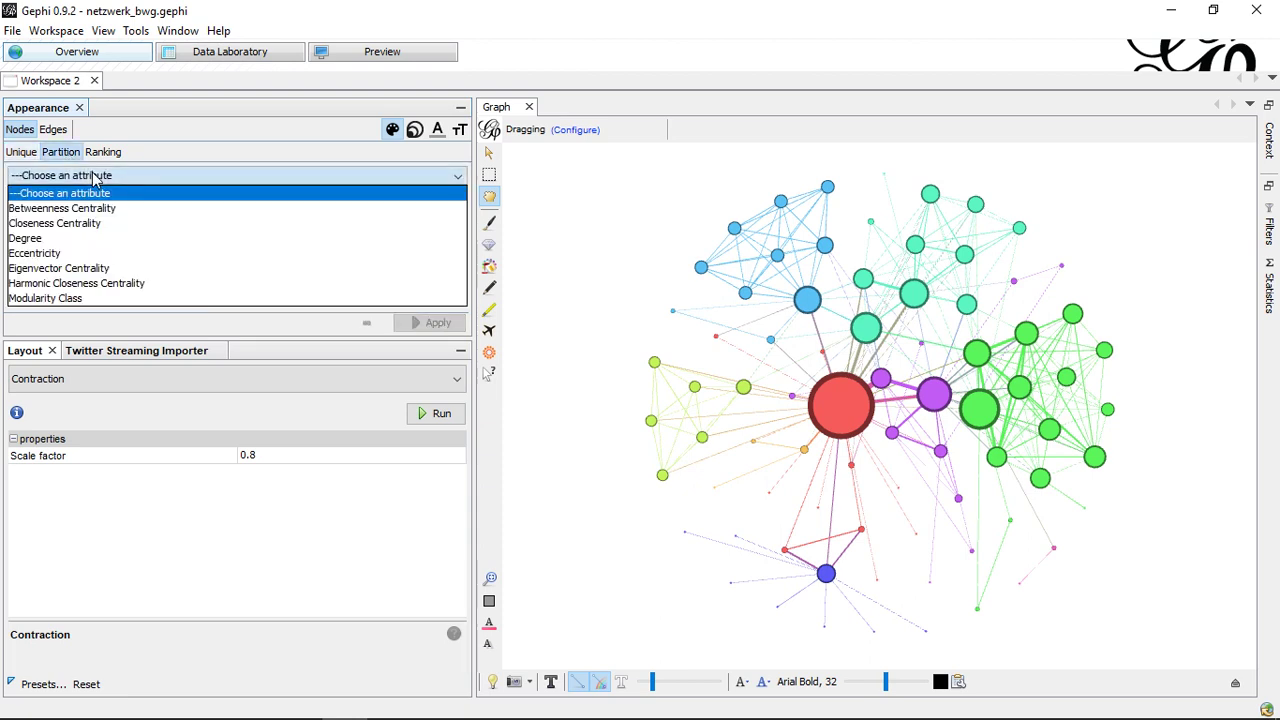
pyautogui.click(50, 299)
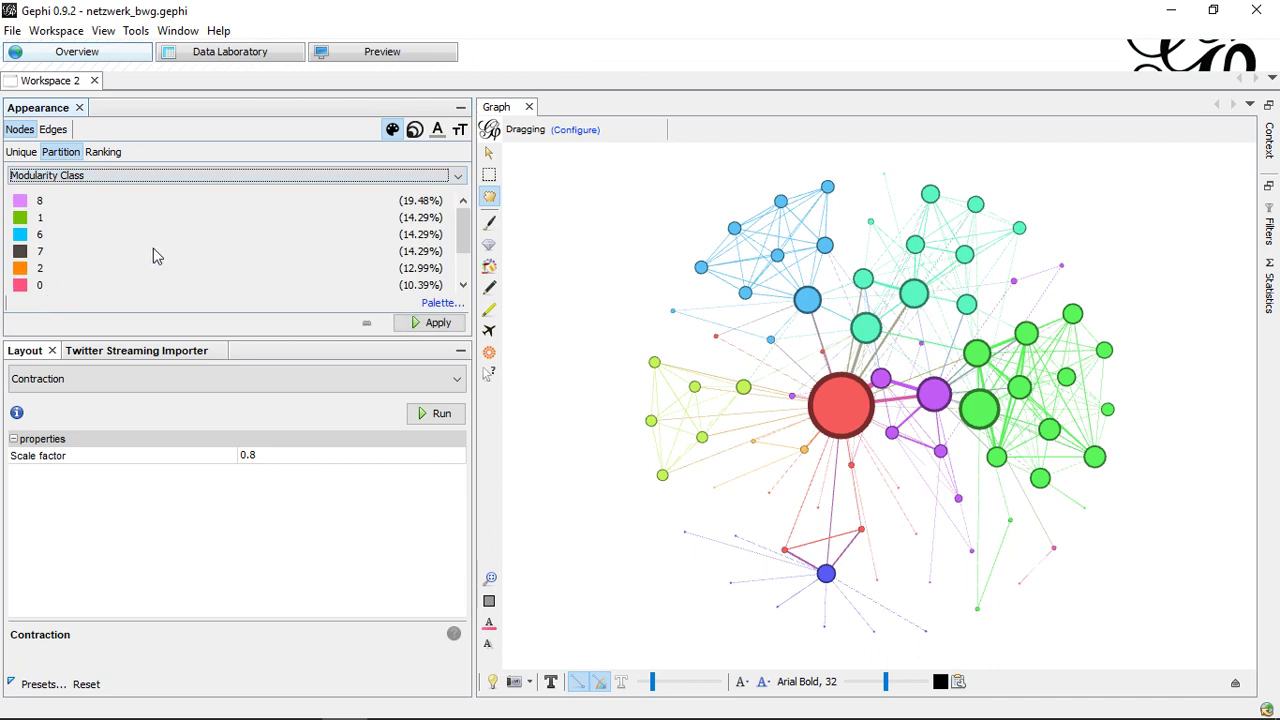
pyautogui.scroll(-3, 153, 248)
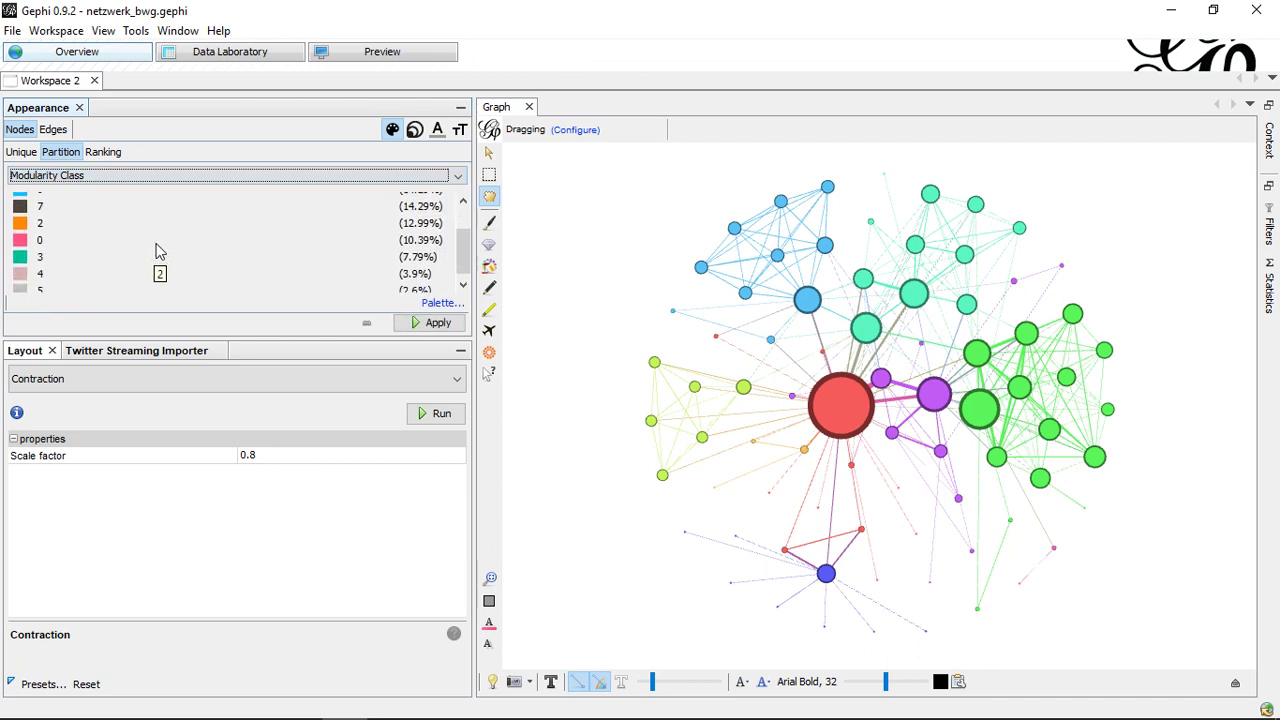
pyautogui.scroll(2, 157, 251)
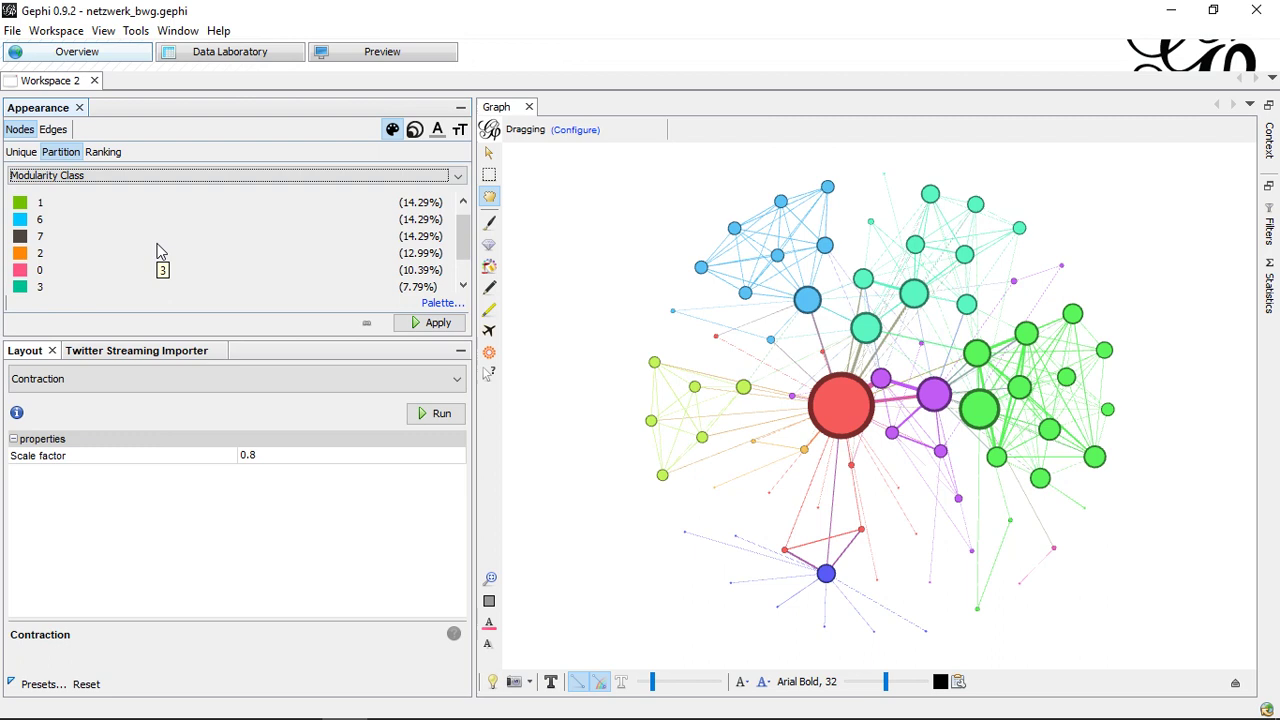
pyautogui.scroll(1, 157, 251)
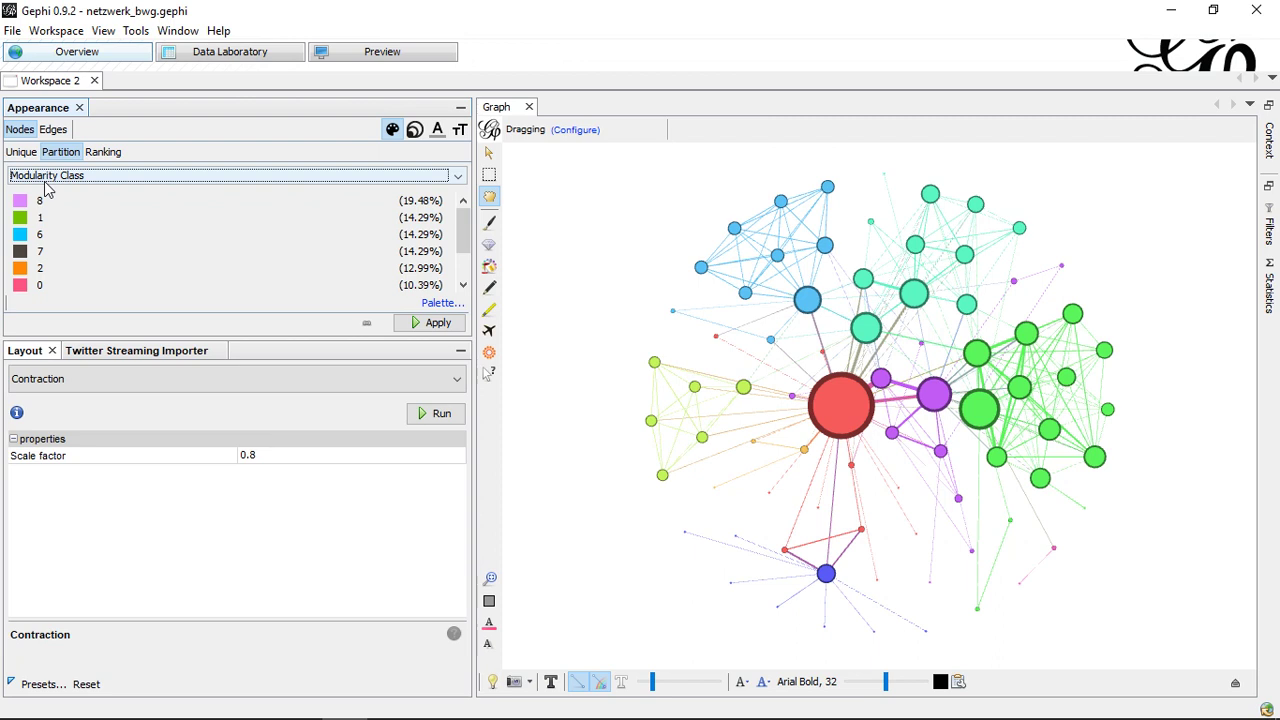
# - Preview a node colour partition by Eigenvector Centrality instead of Modularity Class
pyautogui.click(47, 181)
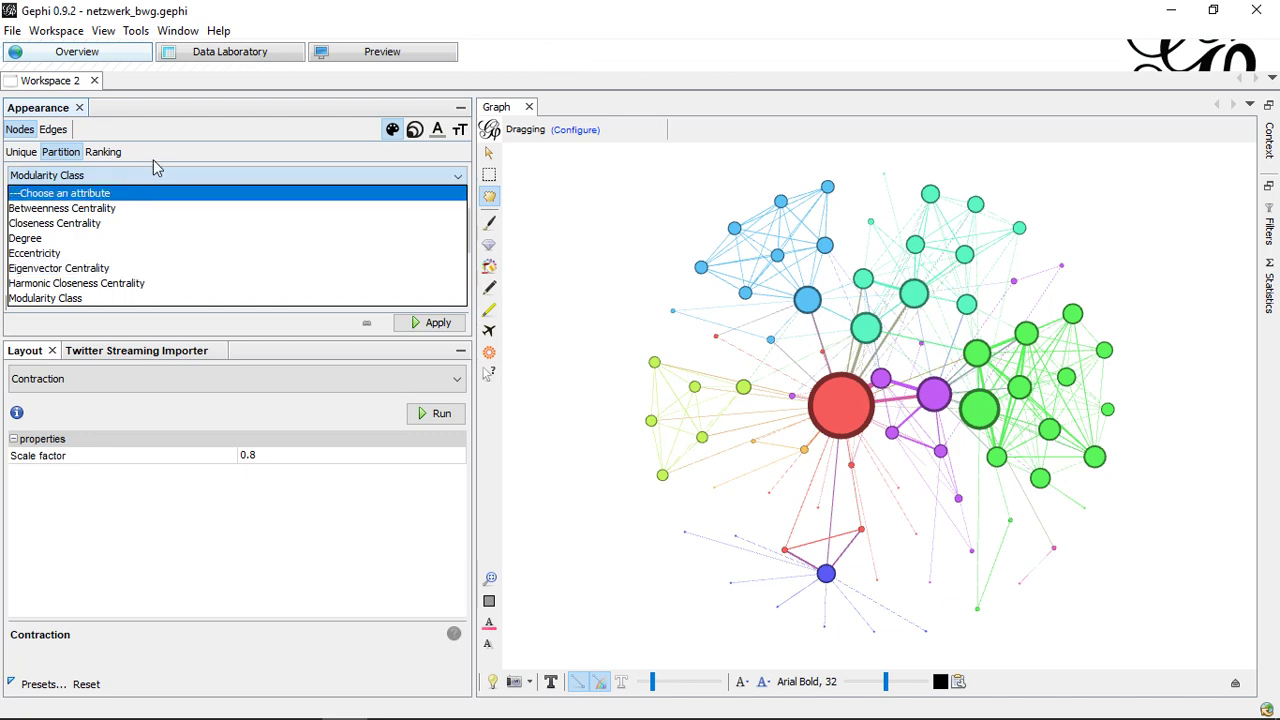
pyautogui.click(170, 155)
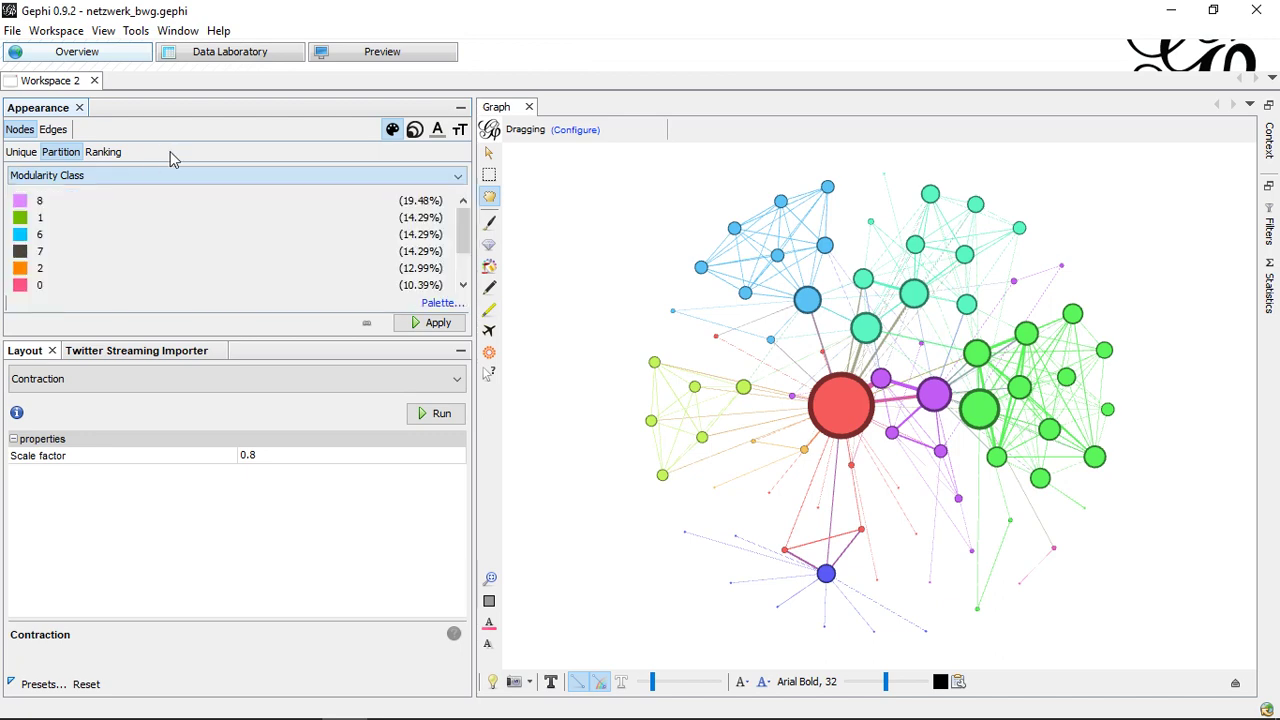
pyautogui.click(80, 175)
pyautogui.click(72, 277)
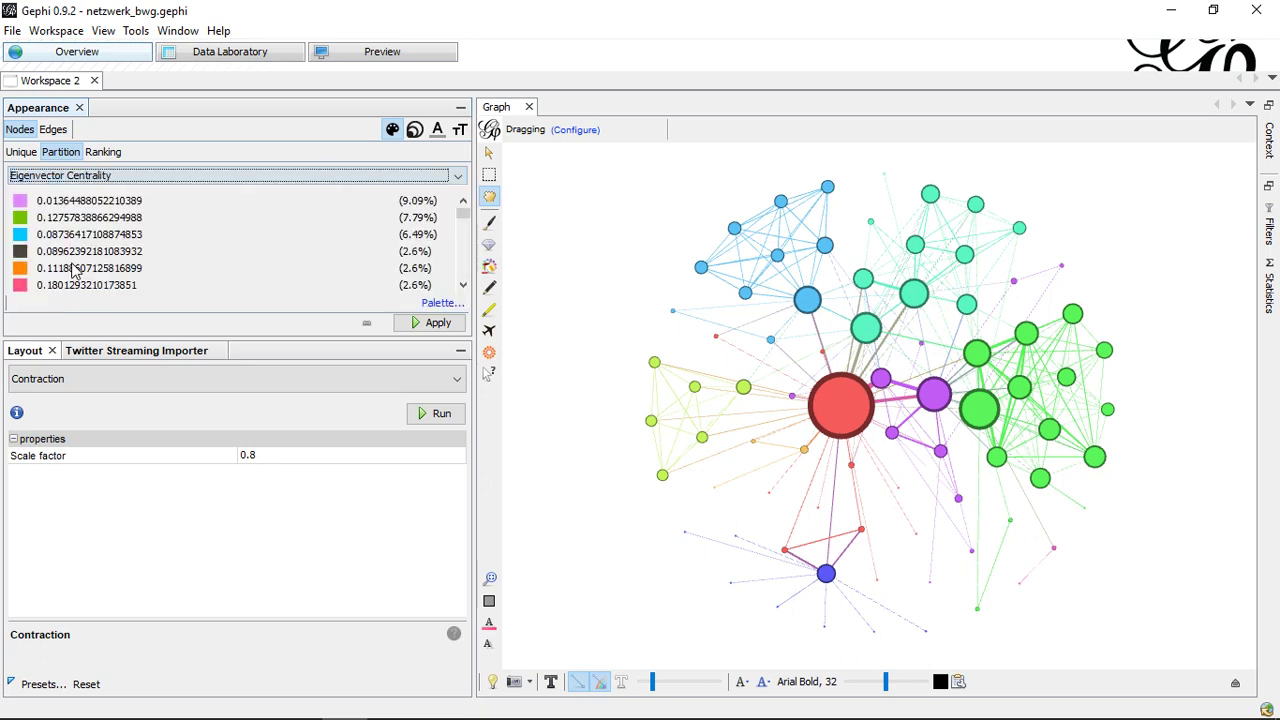
pyautogui.scroll(-1, 175, 222)
pyautogui.scroll(-6, 175, 222)
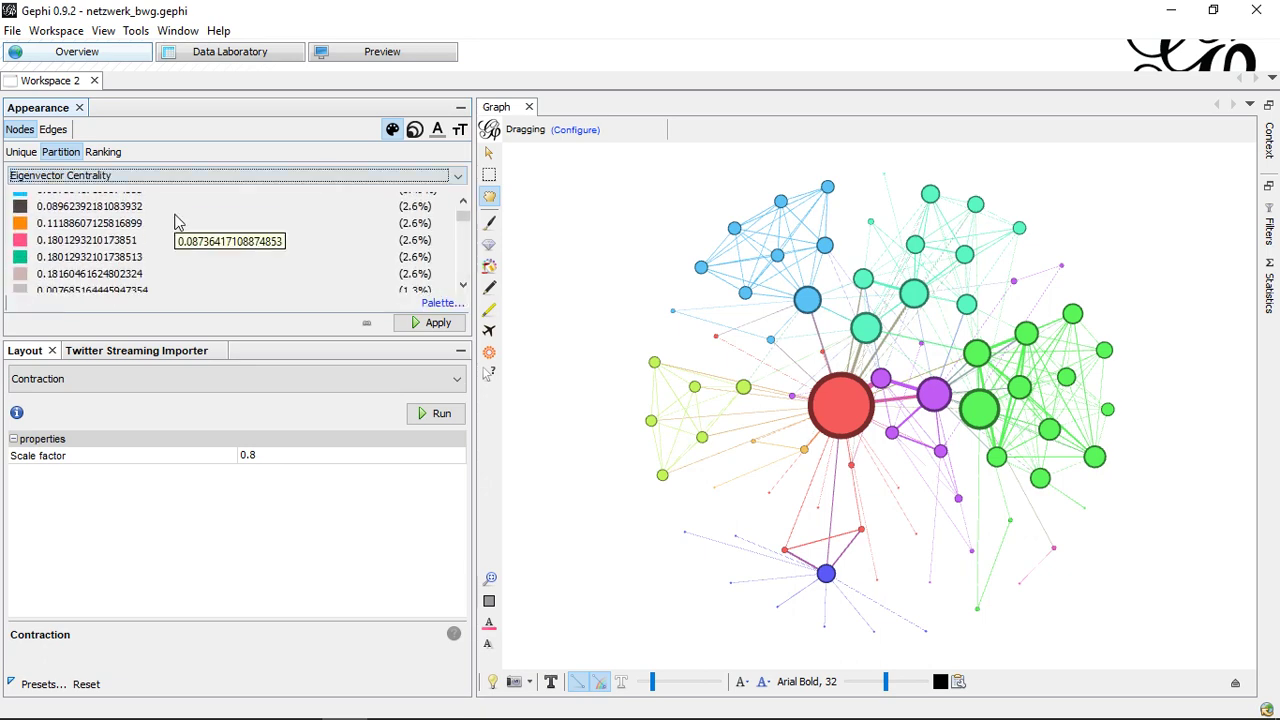
pyautogui.scroll(-6, 177, 220)
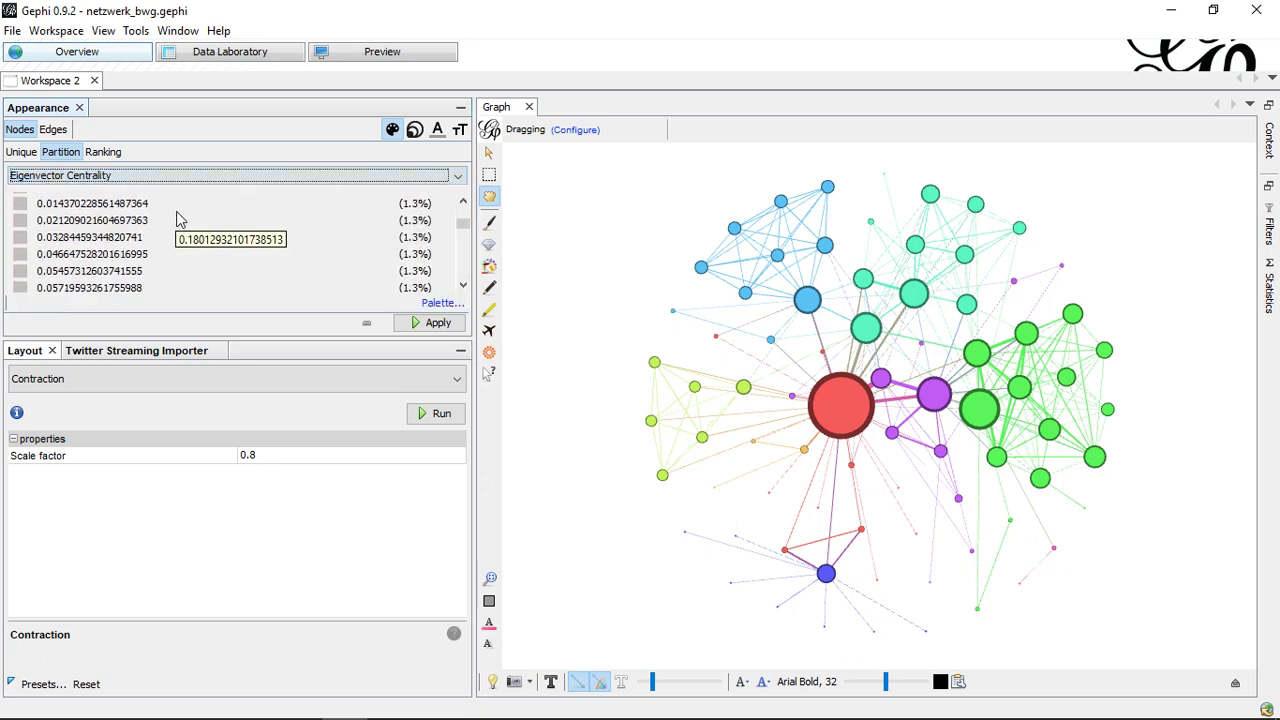
pyautogui.scroll(-5, 177, 220)
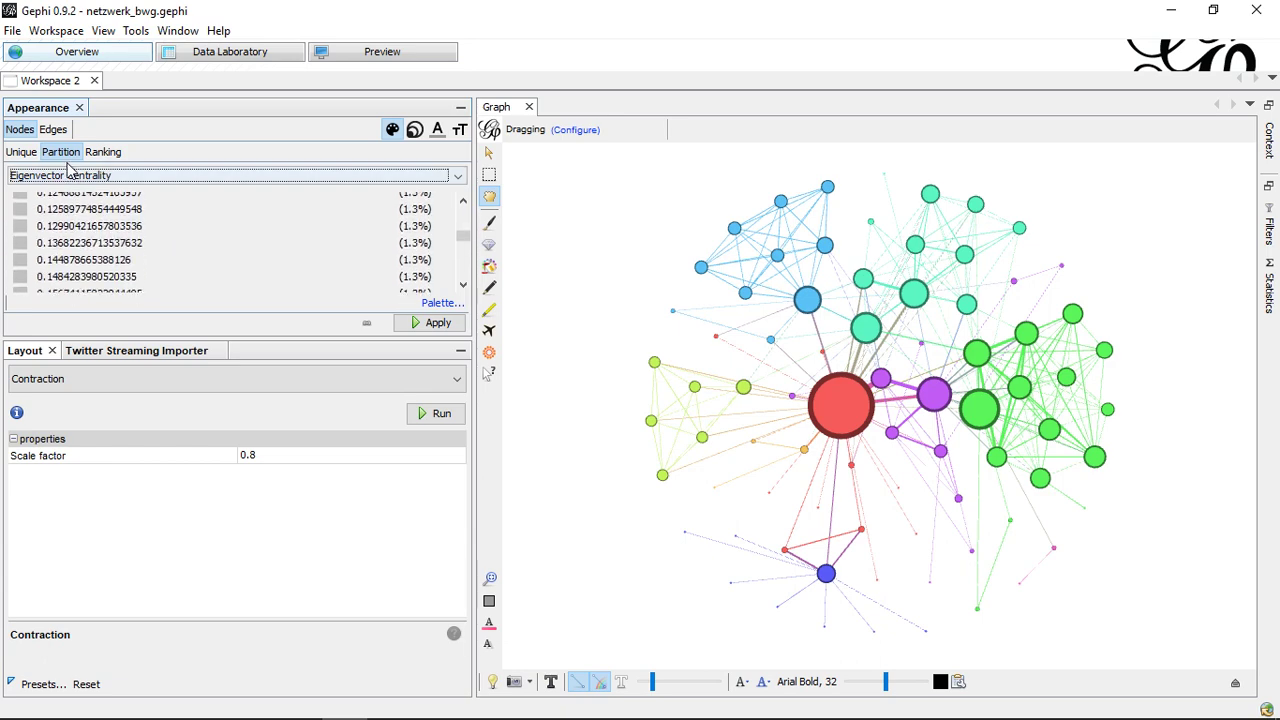
# - Reset the partition attribute to '---Choose an attribute' and switch node colouring to Ranking
pyautogui.click(88, 176)
pyautogui.click(90, 190)
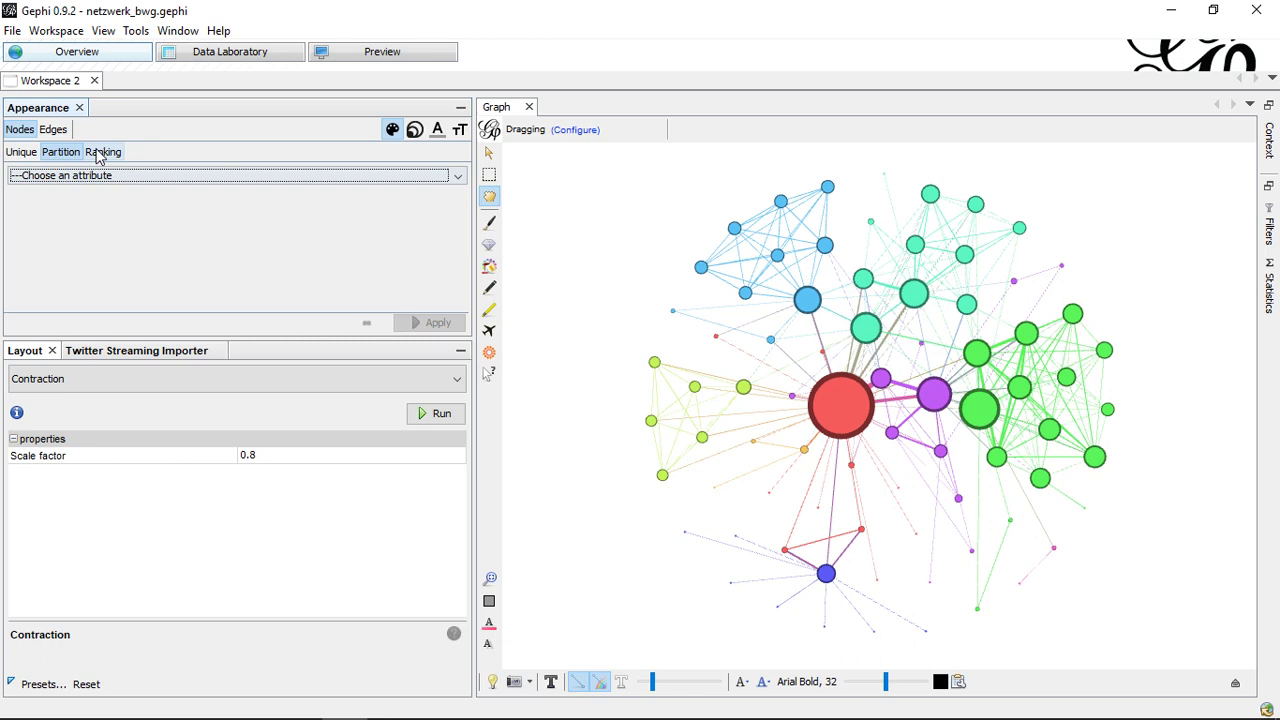
pyautogui.click(98, 154)
# - Try a Betweenness Centrality colour ranking, then clear it and return to Partition
pyautogui.click(100, 176)
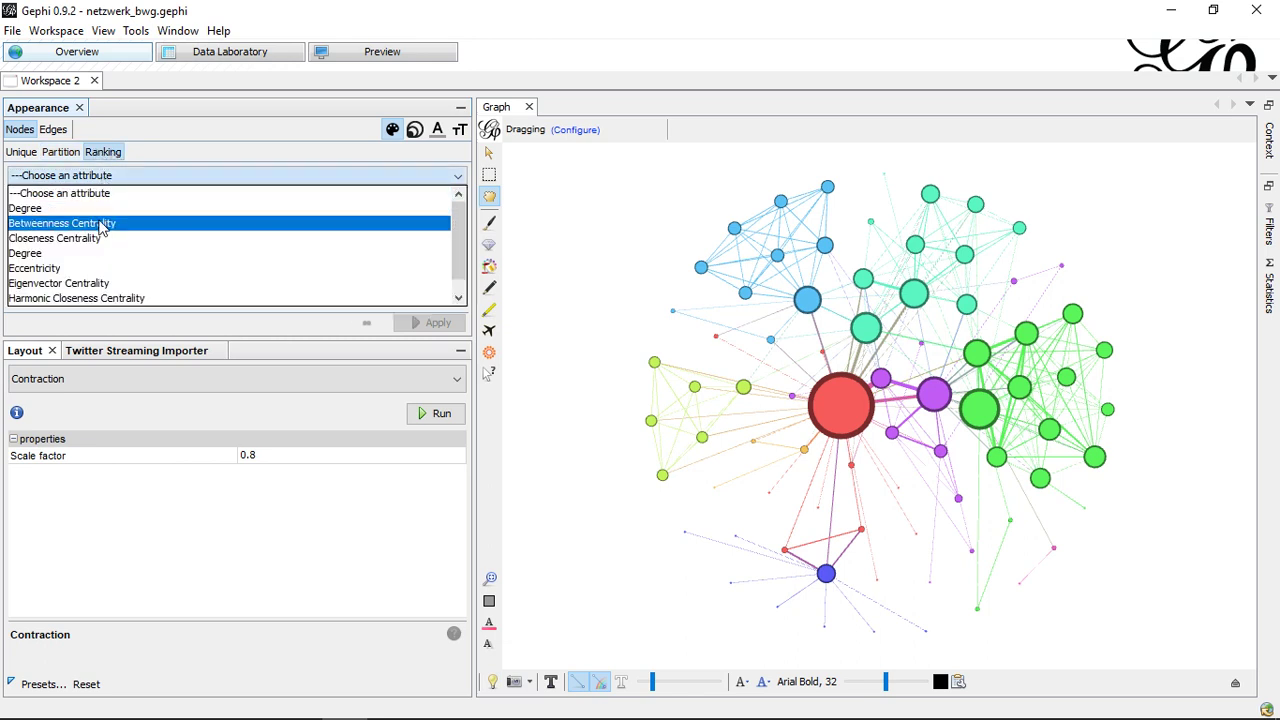
pyautogui.click(100, 224)
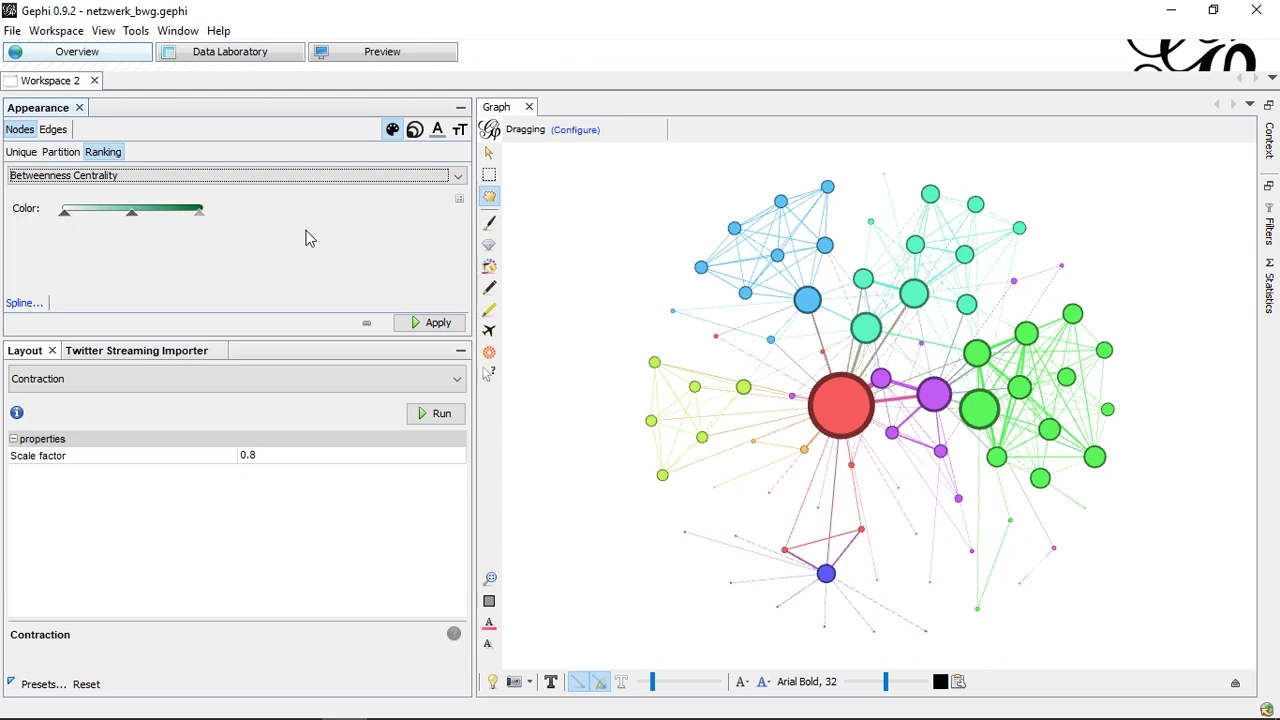
pyautogui.click(25, 176)
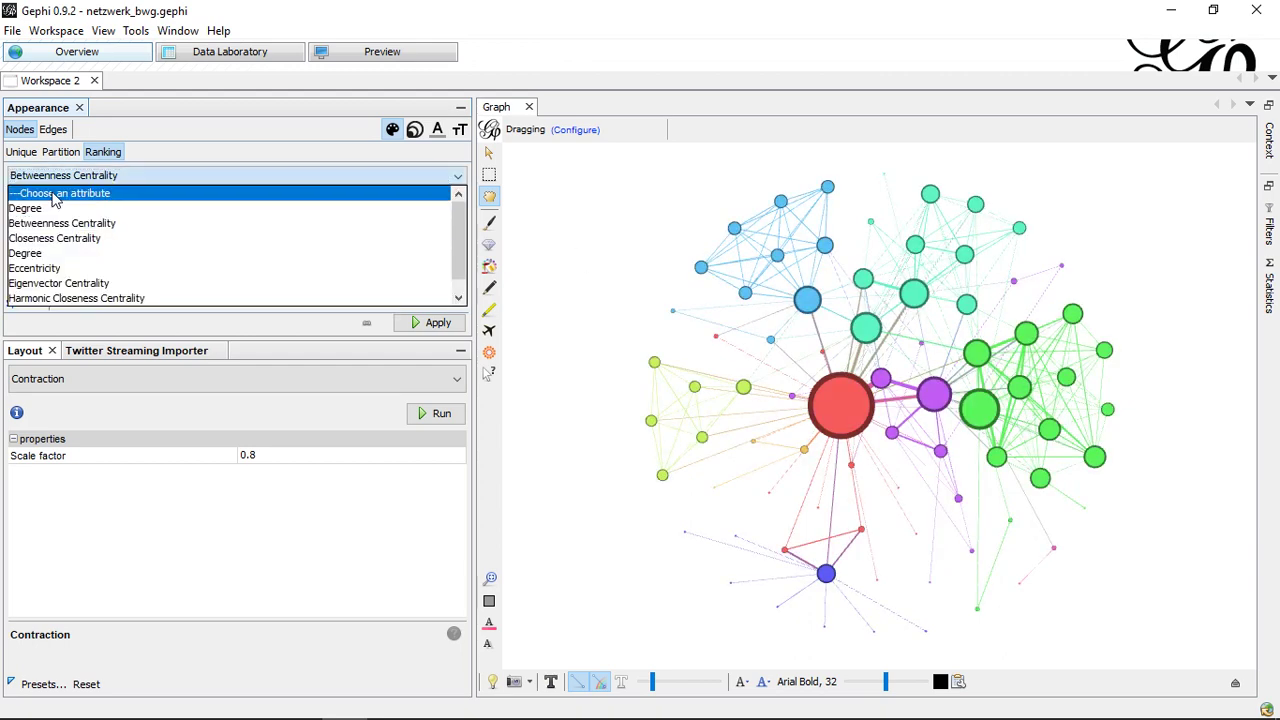
pyautogui.click(55, 196)
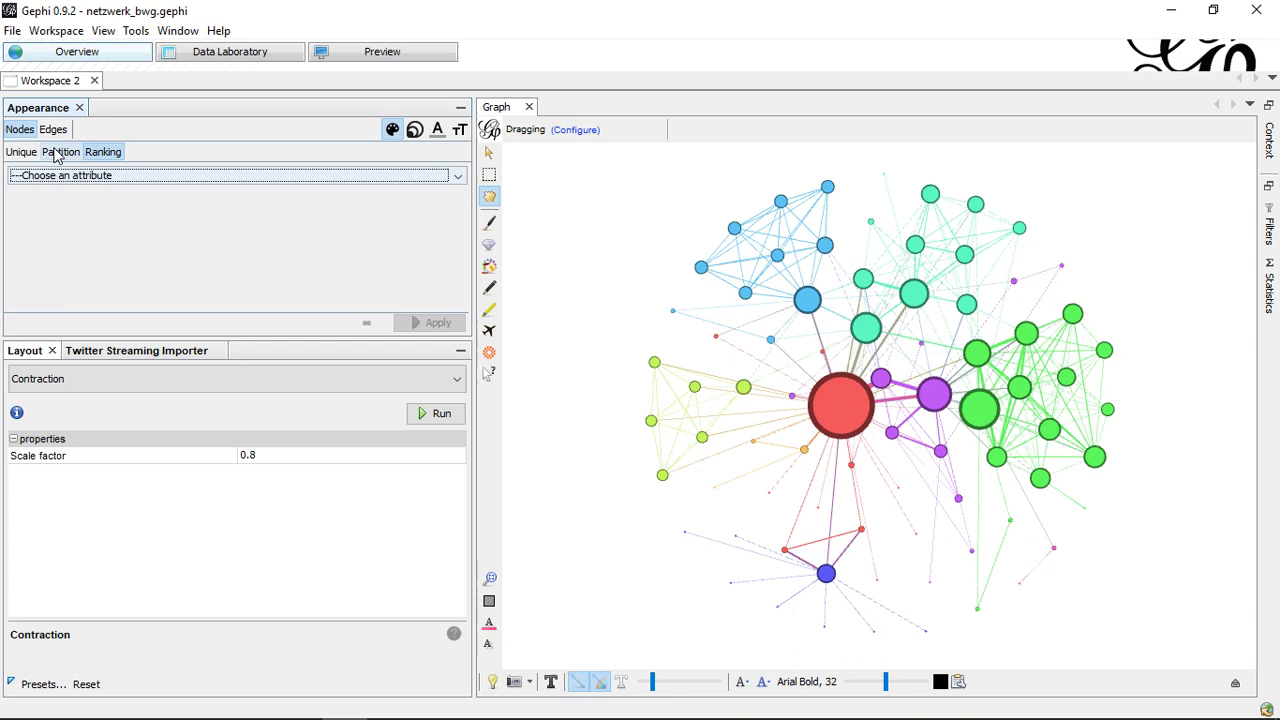
pyautogui.click(57, 155)
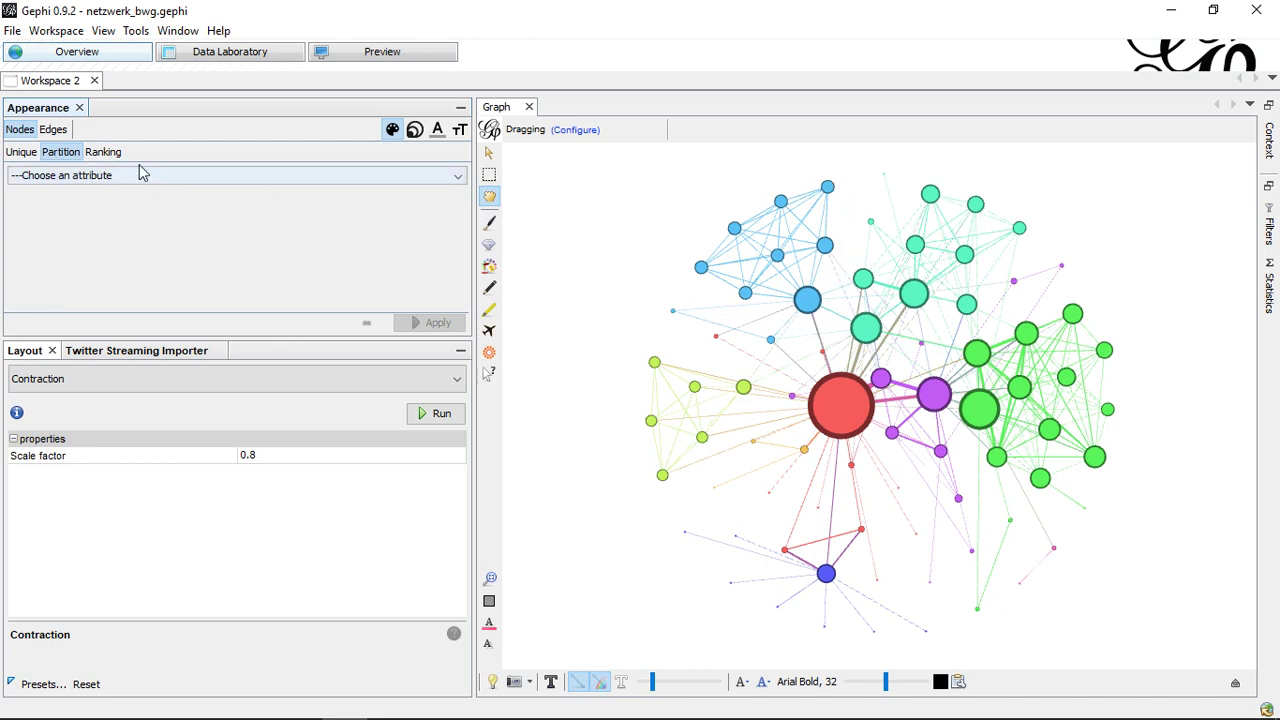
# - Apply an Eigenvector Centrality ranking to node size
pyautogui.click(414, 131)
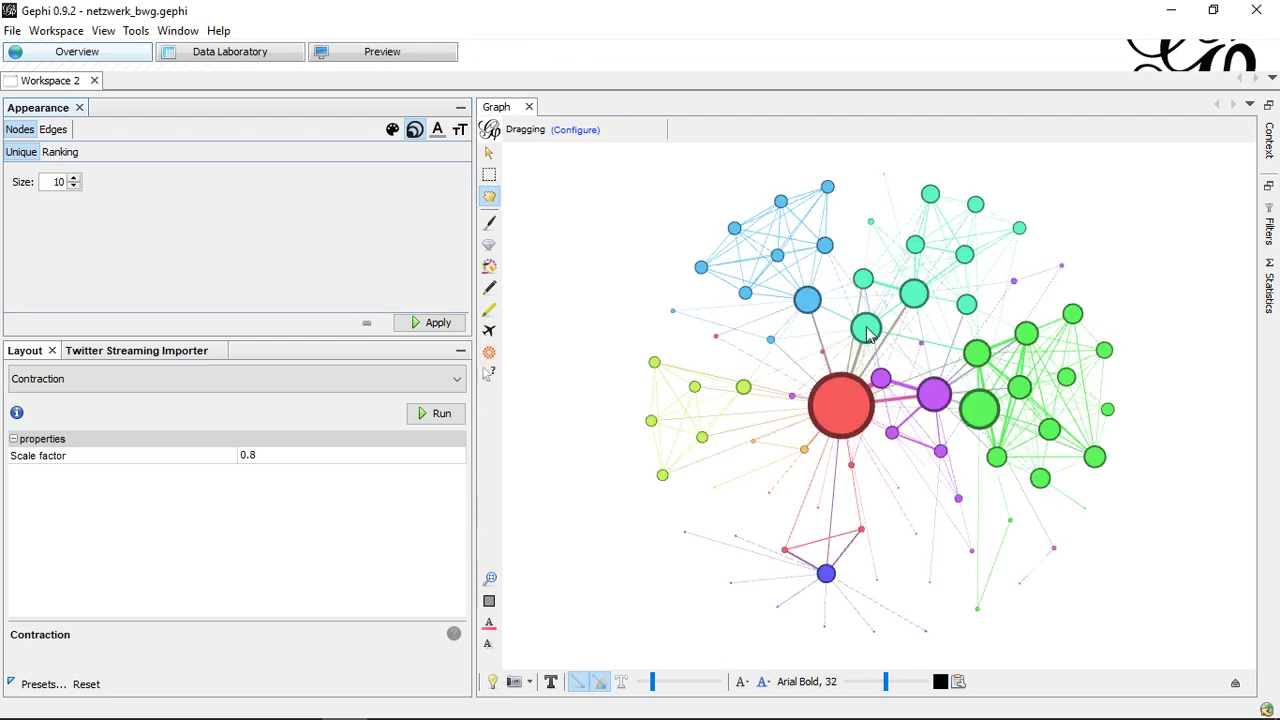
pyautogui.click(66, 155)
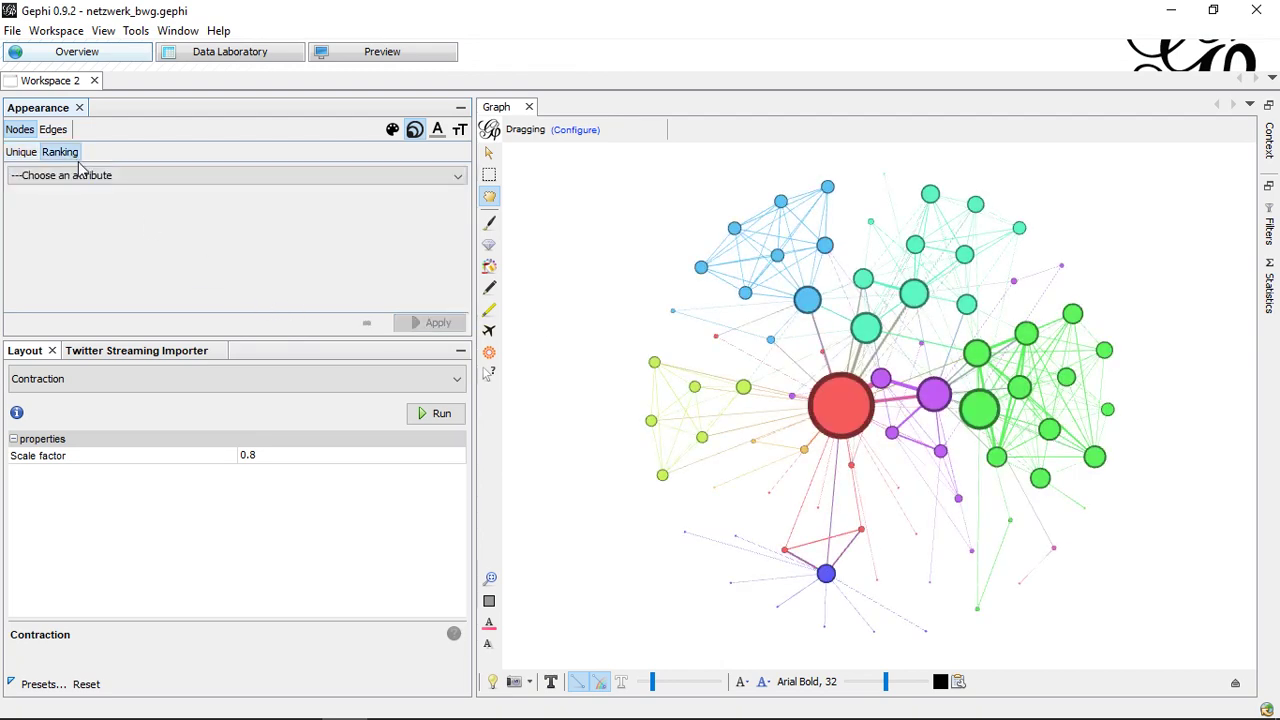
pyautogui.click(96, 177)
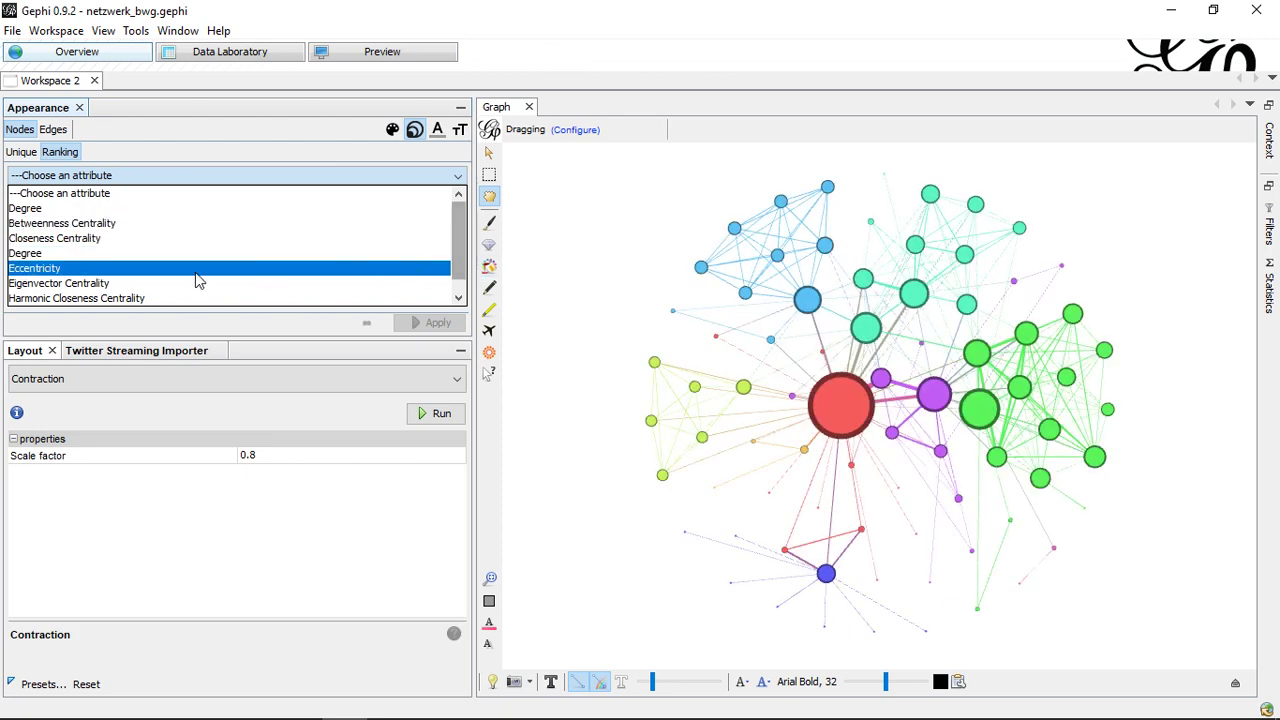
pyautogui.click(130, 284)
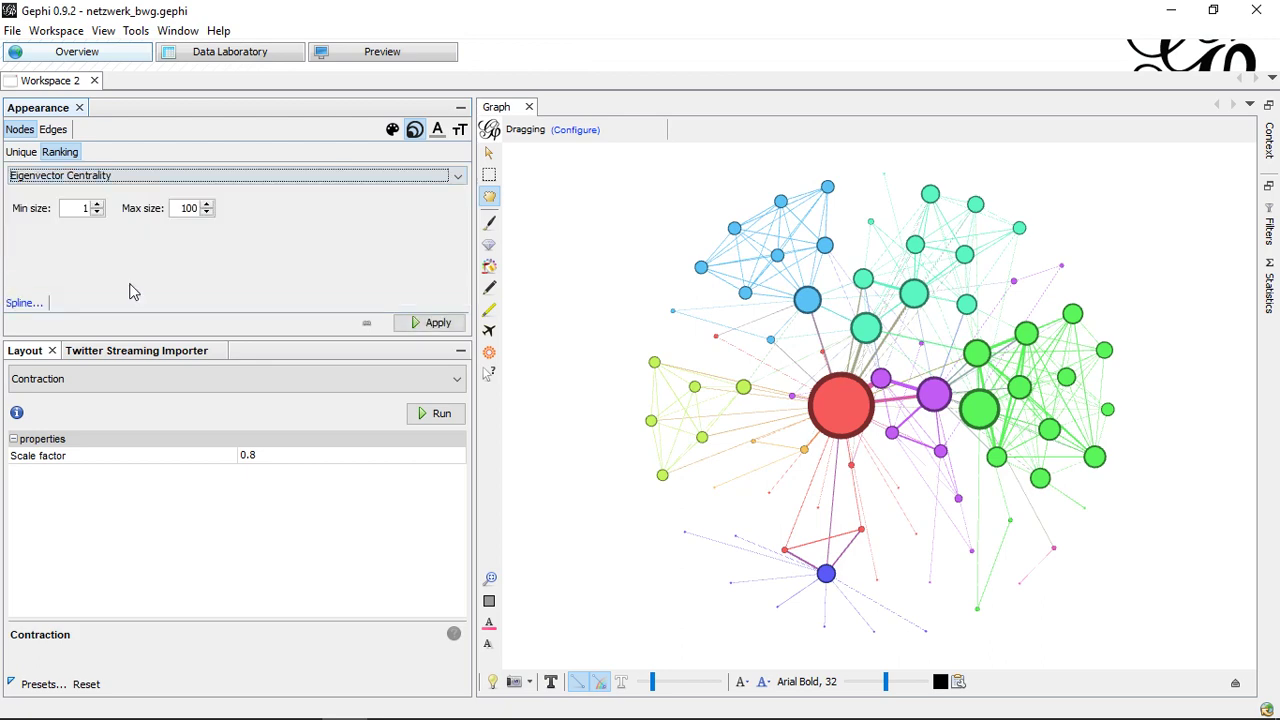
pyautogui.click(432, 326)
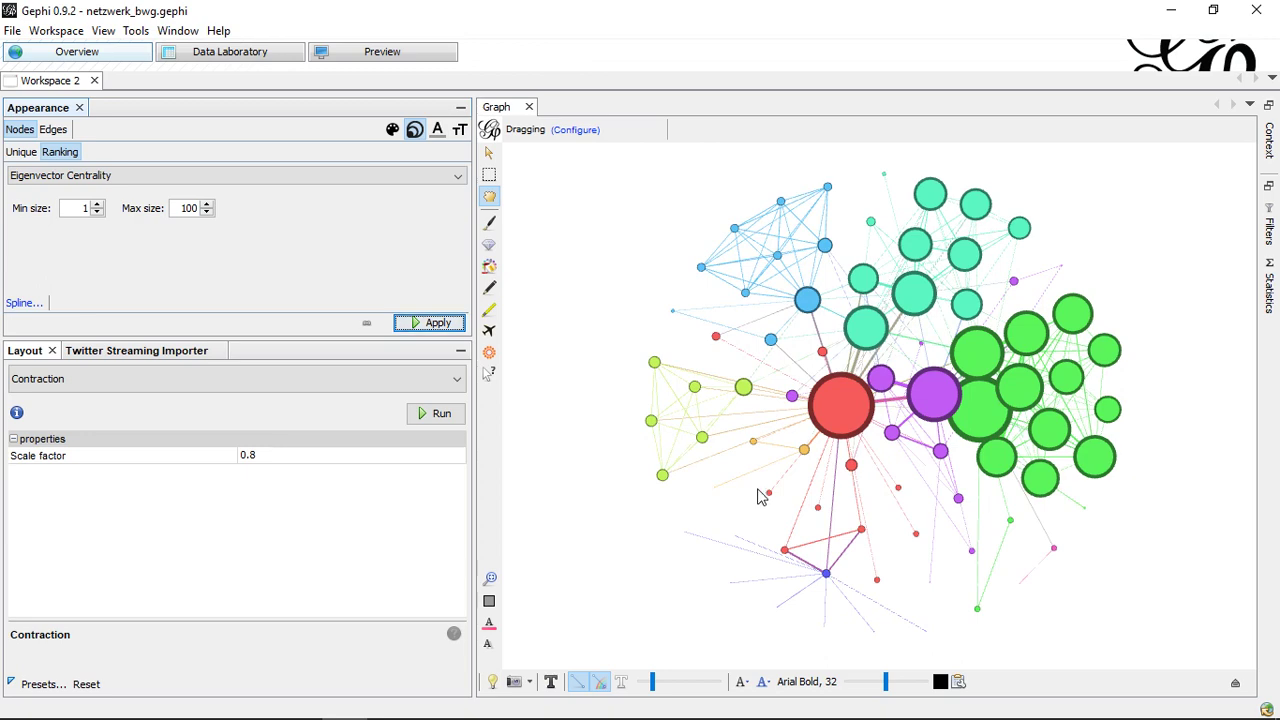
# - Resize nodes by Betweenness Centrality, then by Degree with a 1 to 100 range
pyautogui.click(250, 180)
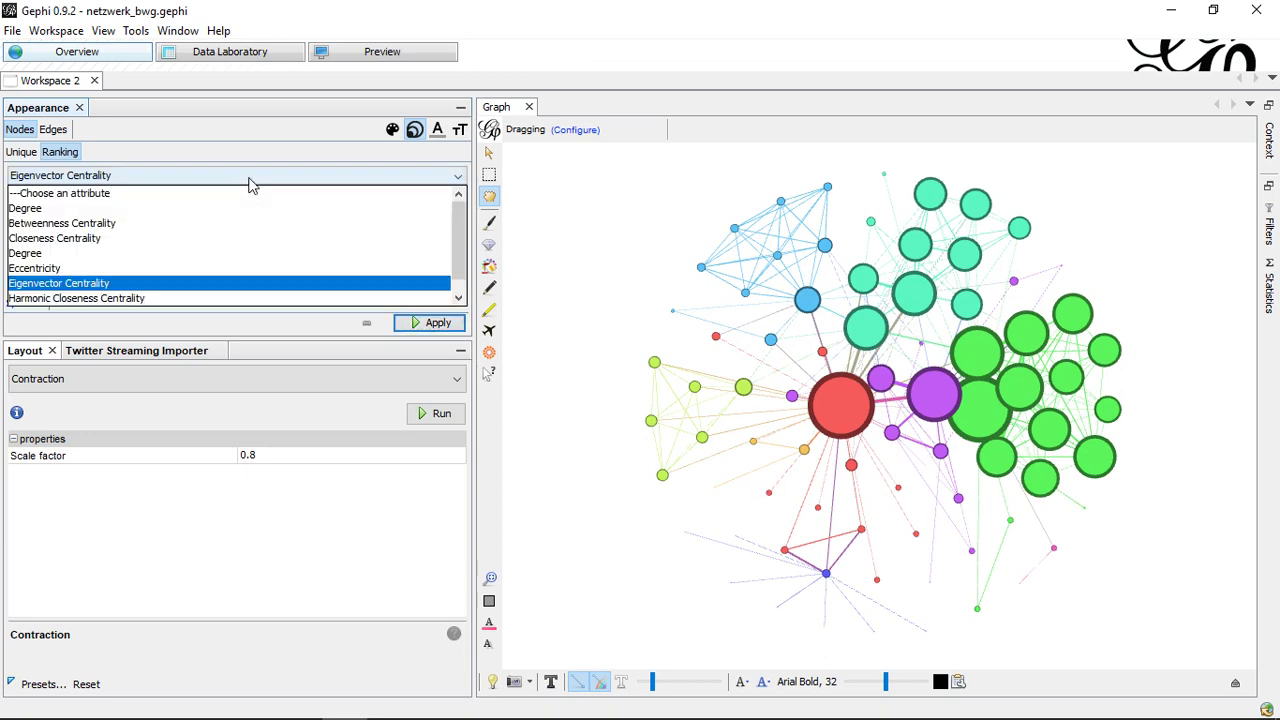
pyautogui.click(230, 223)
pyautogui.click(410, 322)
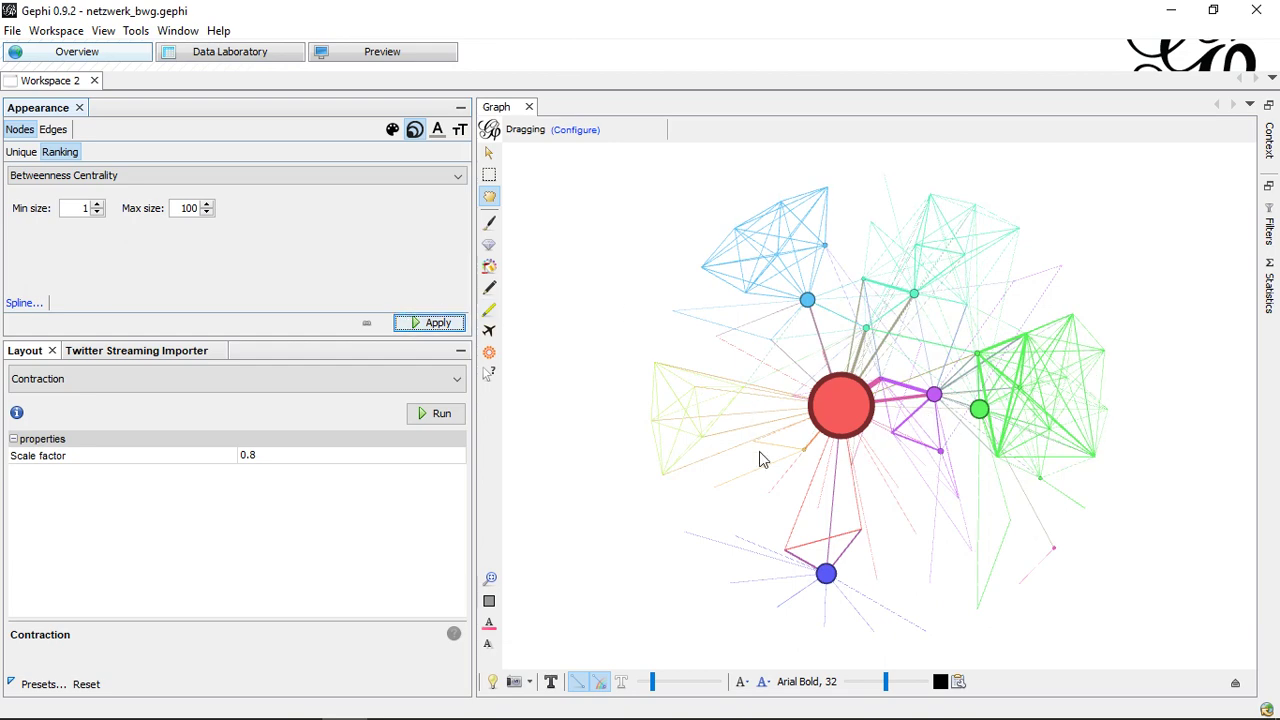
pyautogui.click(97, 178)
pyautogui.click(108, 207)
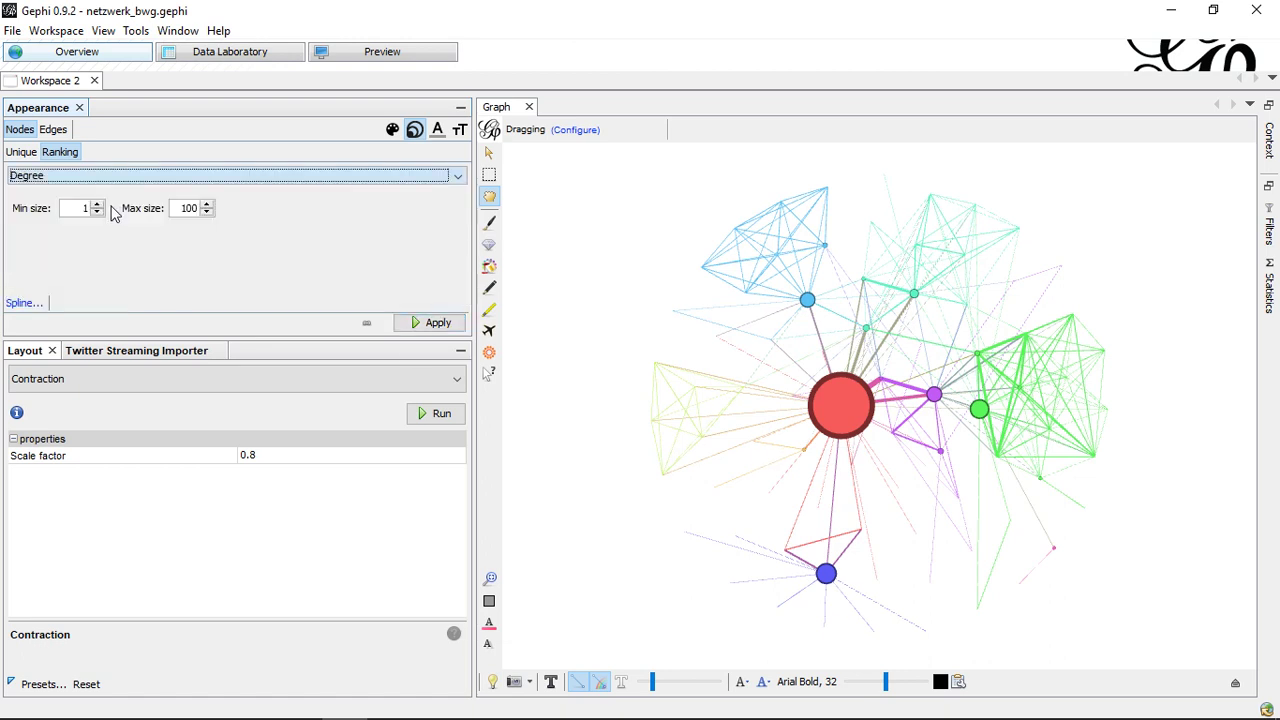
pyautogui.click(400, 325)
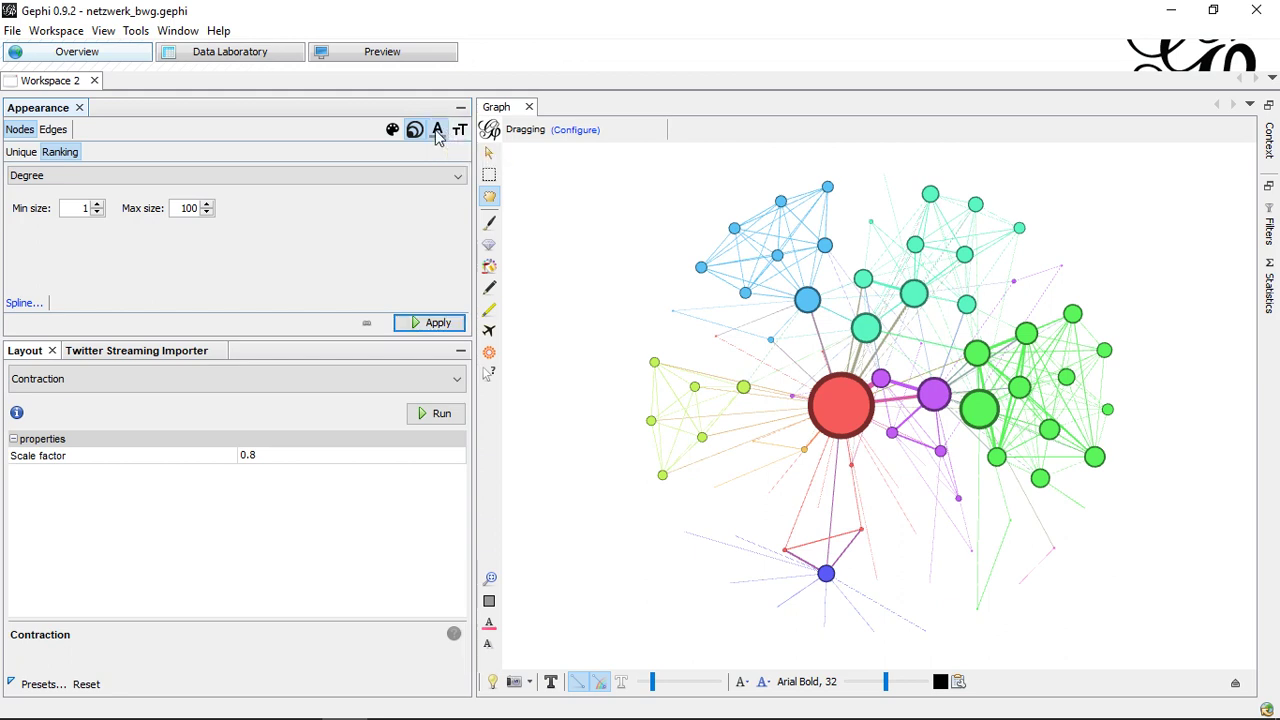
# - Check the label colour and size settings, then show edge colouring with unique colour #c0c0c0
pyautogui.click(438, 133)
pyautogui.click(459, 138)
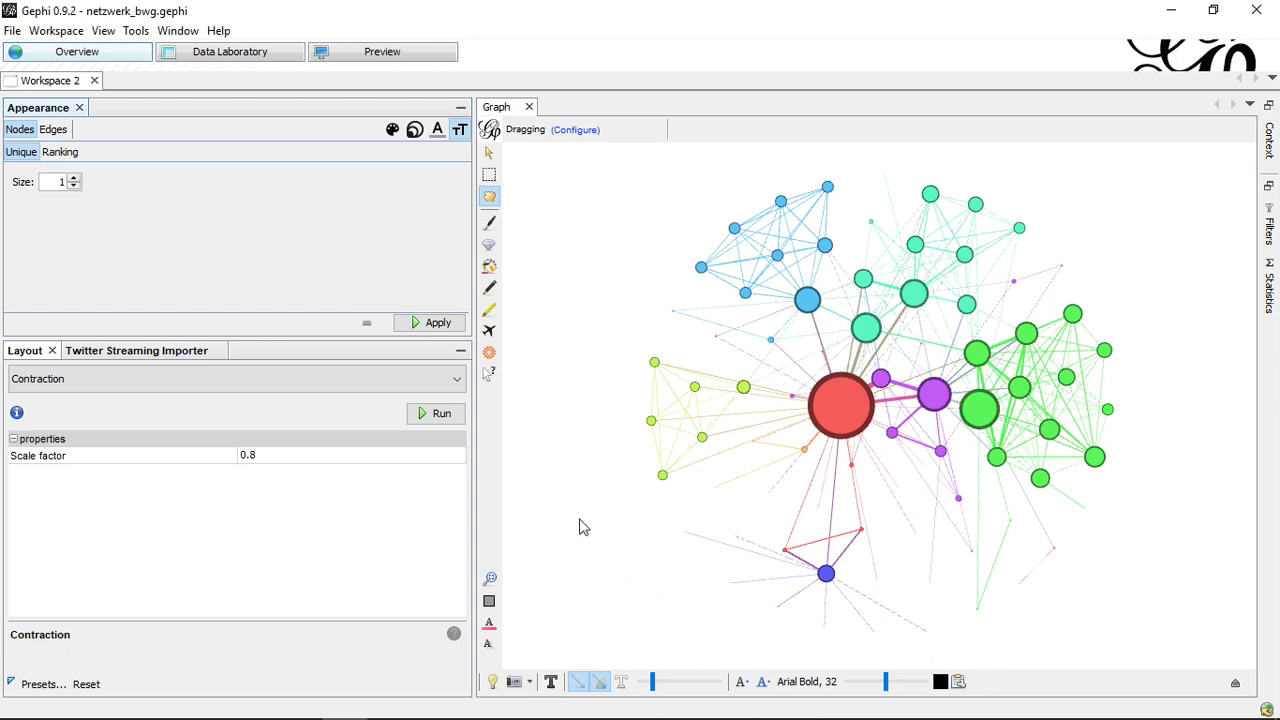
pyautogui.click(54, 131)
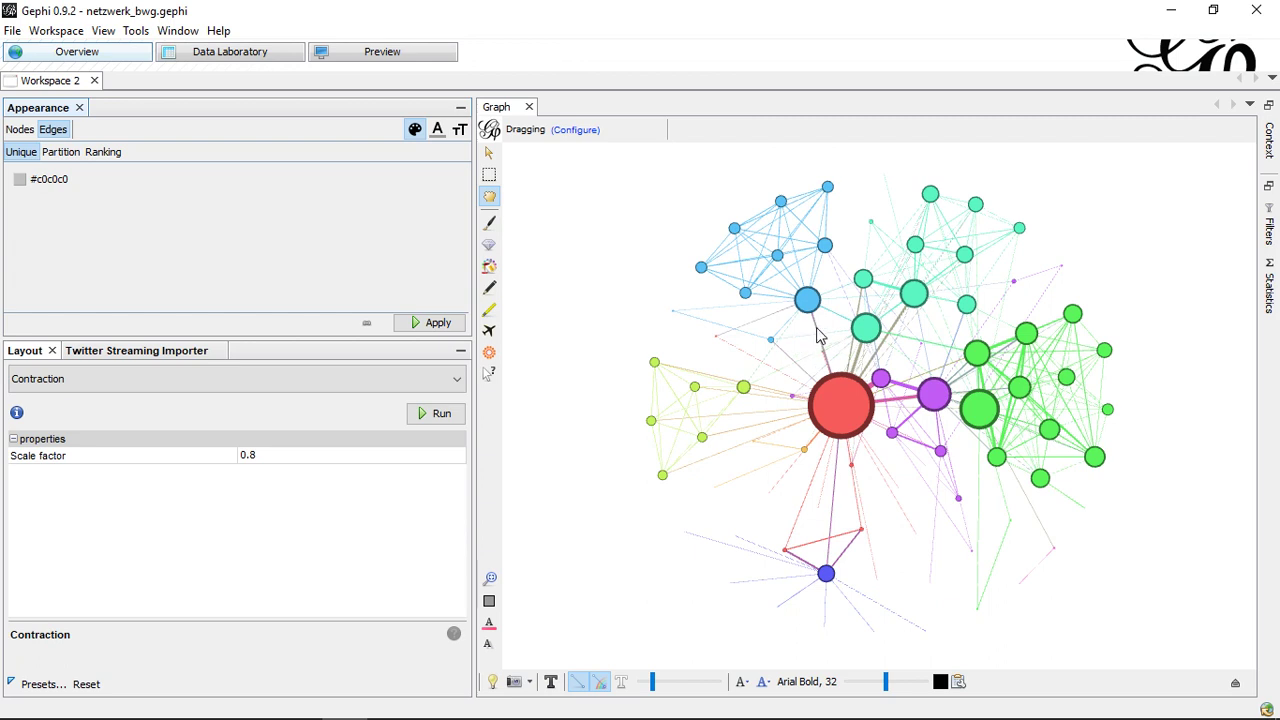
# - Check the edge Partition attribute list, which offers no attributes
pyautogui.click(58, 155)
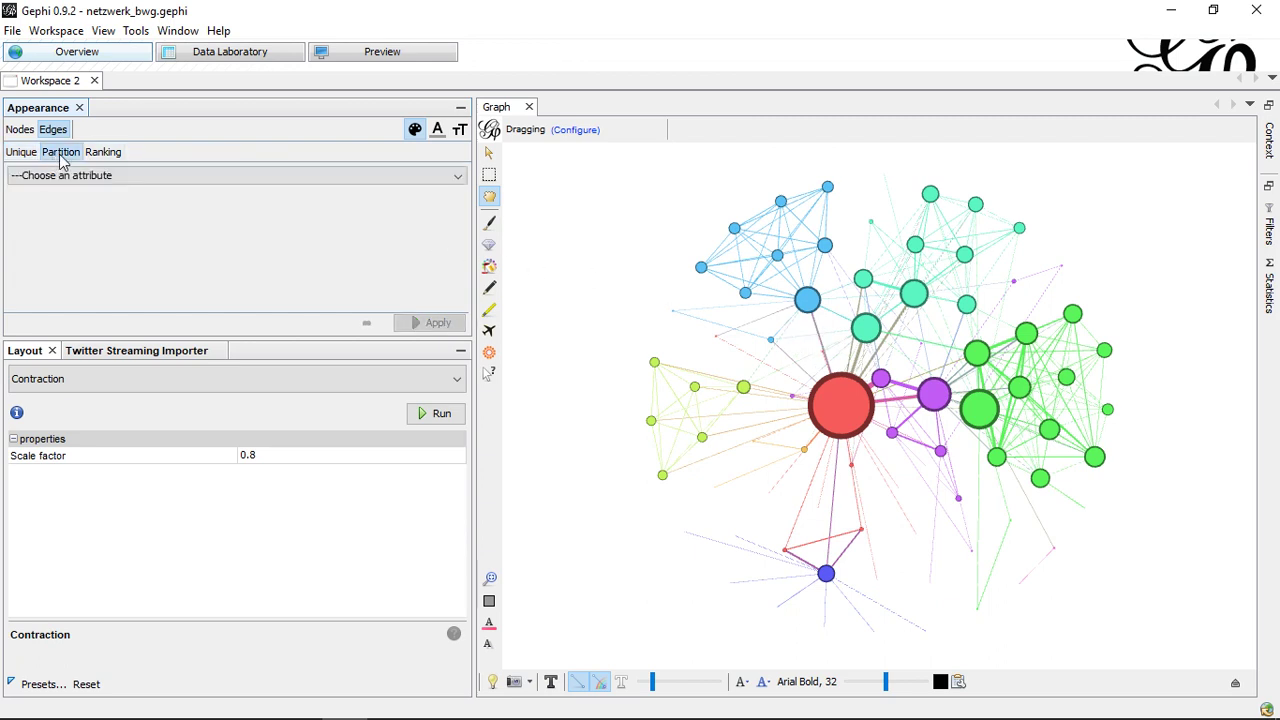
pyautogui.click(72, 175)
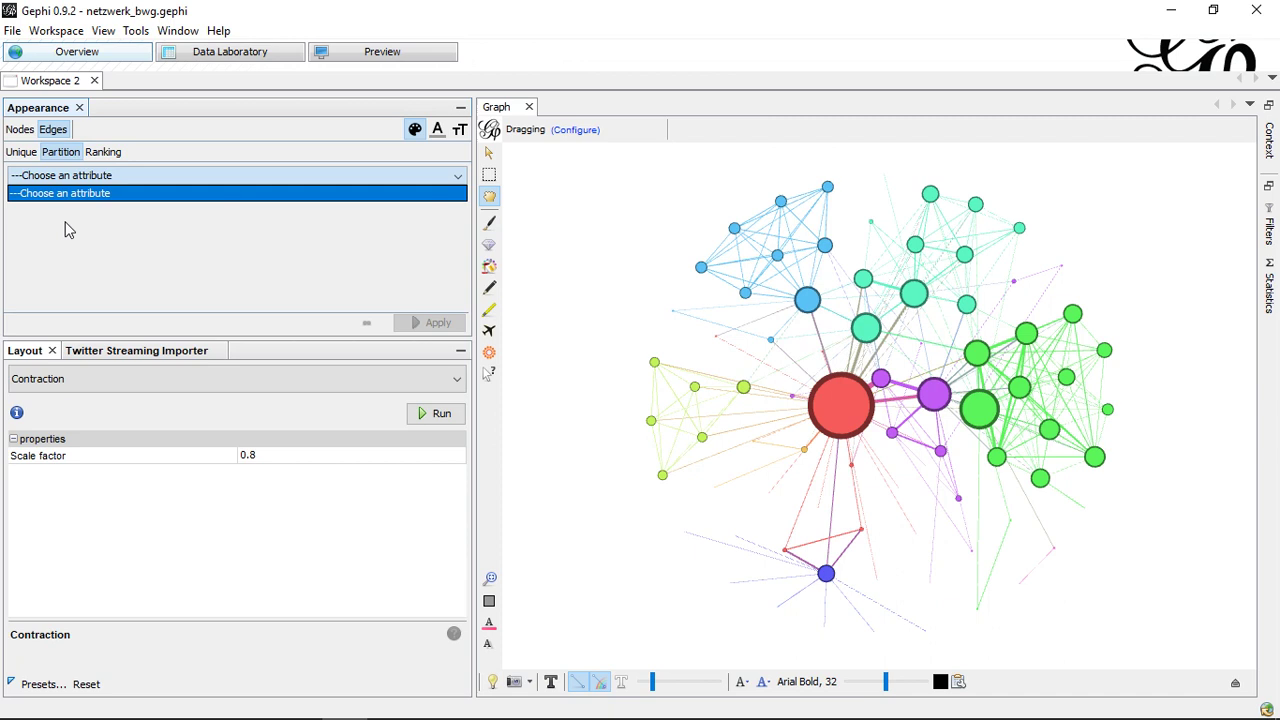
pyautogui.click(141, 239)
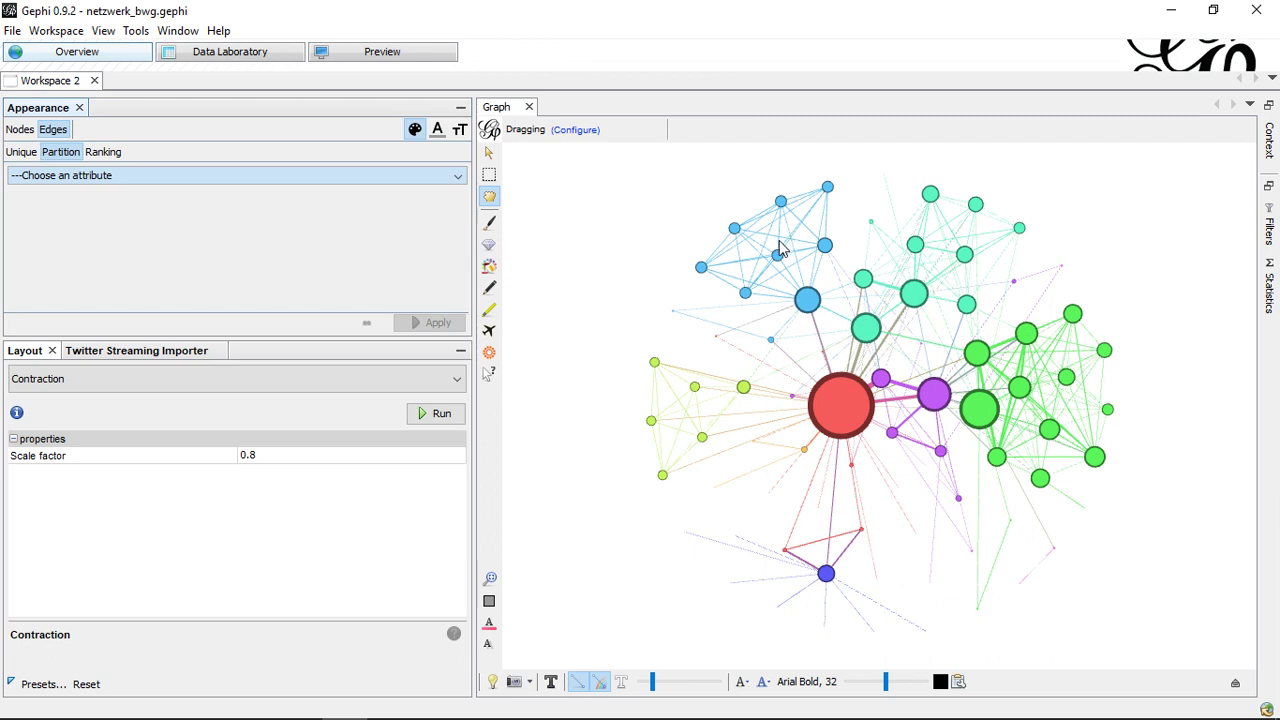
pyautogui.click(68, 178)
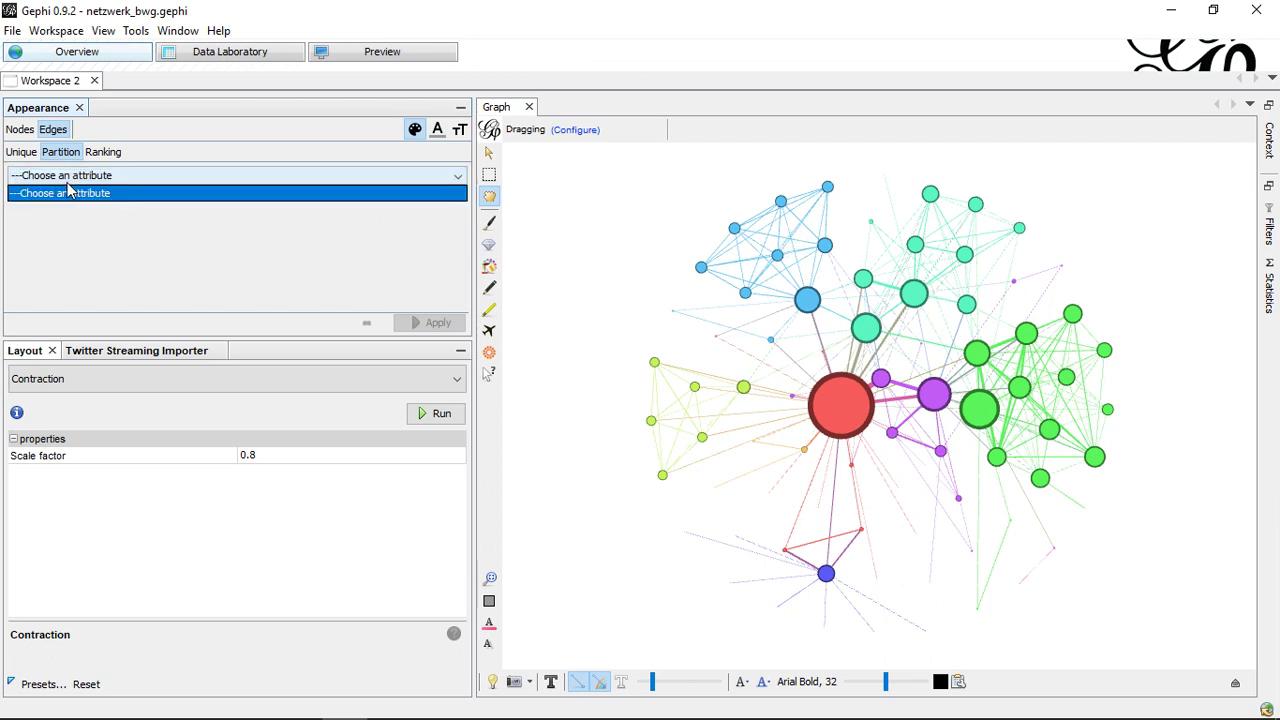
pyautogui.click(100, 215)
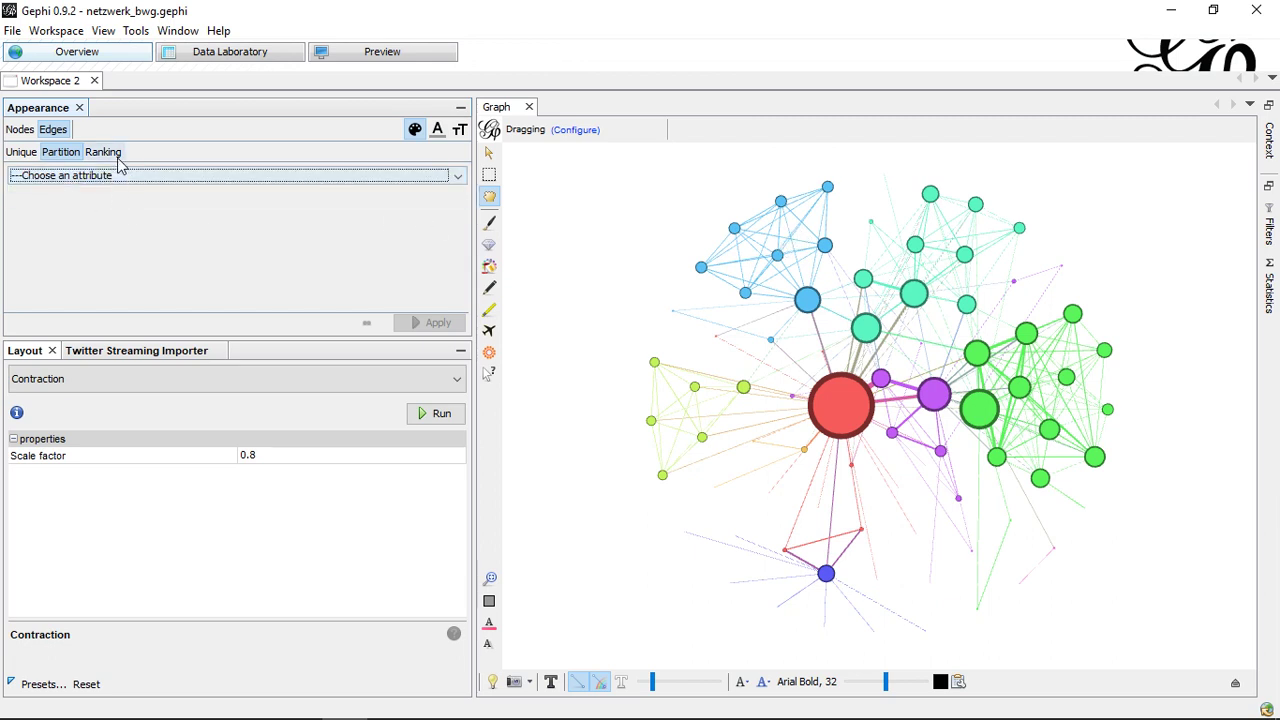
# - Preview an edge colour ranking by Weight without applying it, then return to node settings
pyautogui.click(117, 157)
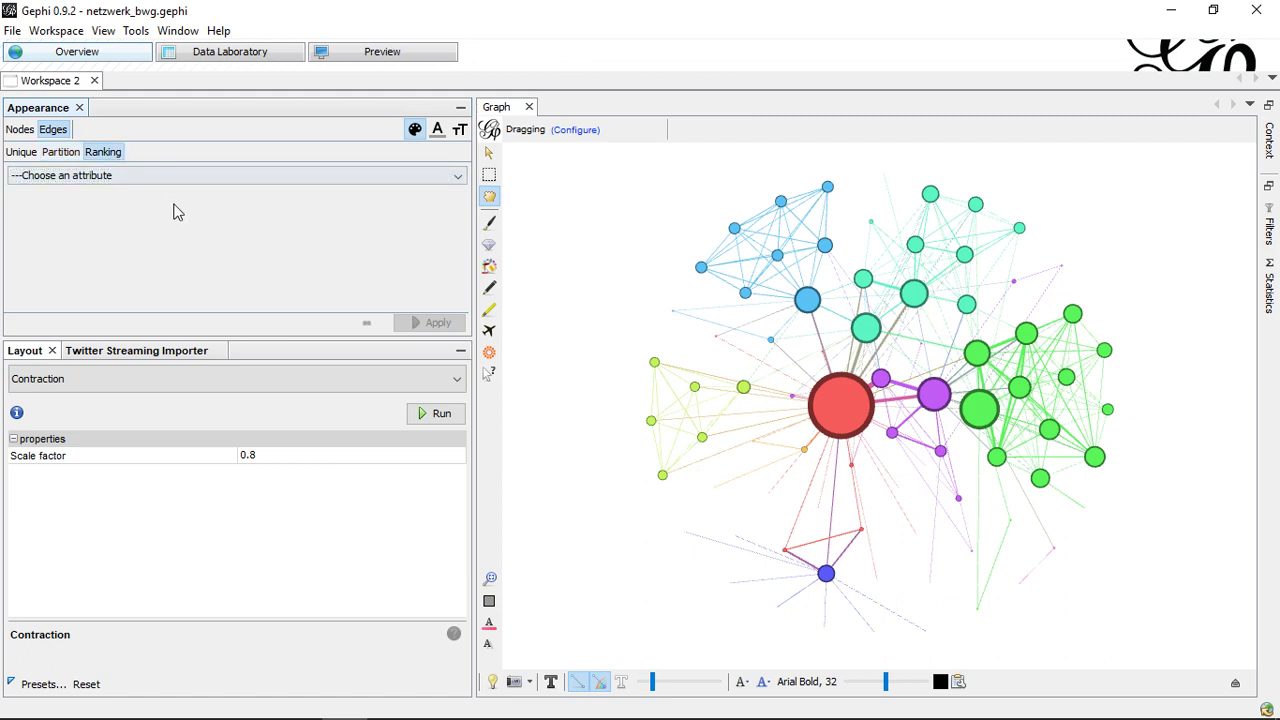
pyautogui.click(165, 177)
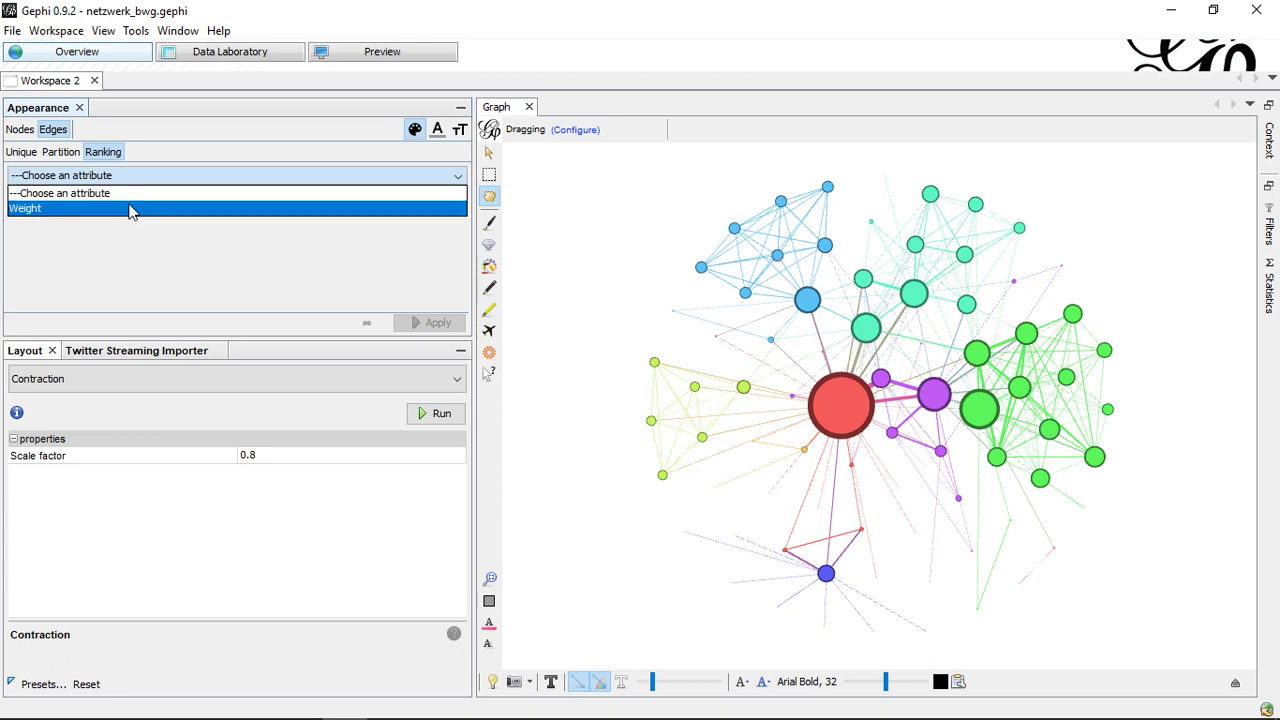
pyautogui.click(130, 209)
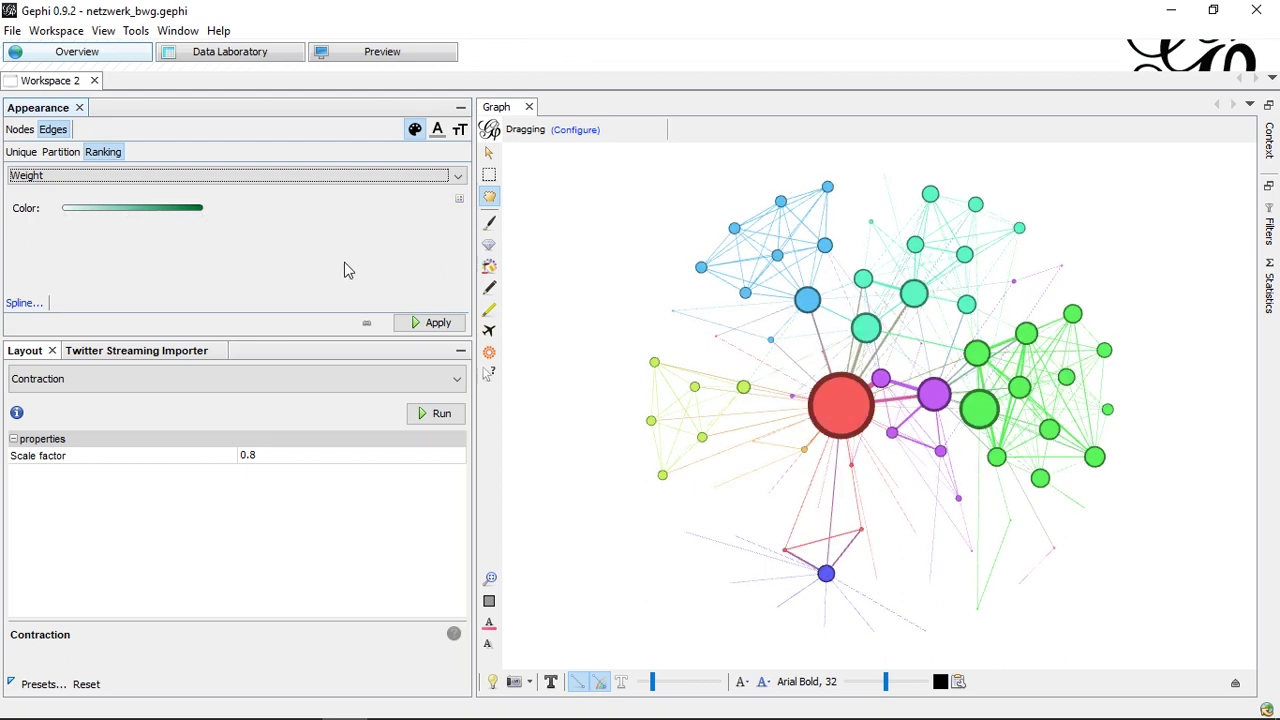
pyautogui.moveTo(63, 212)
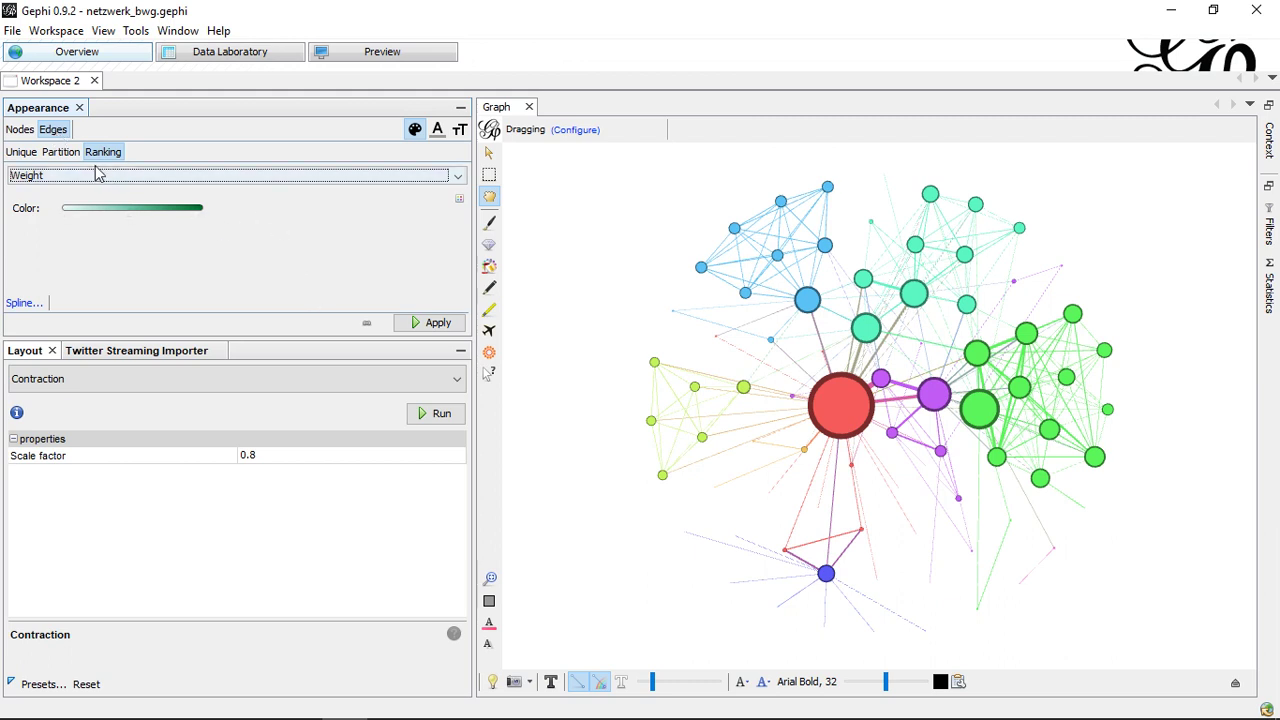
pyautogui.click(22, 130)
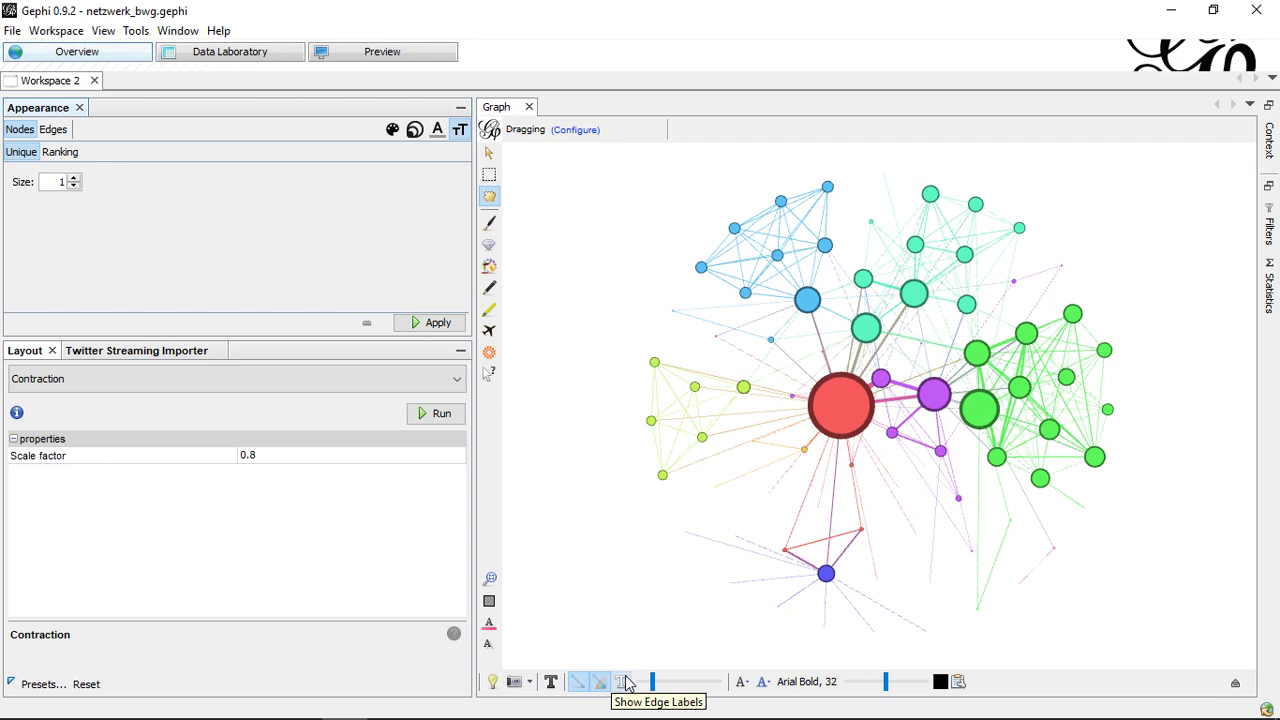
# - Enable node labels so each character's name appears on its node in the network
pyautogui.click(1236, 686)
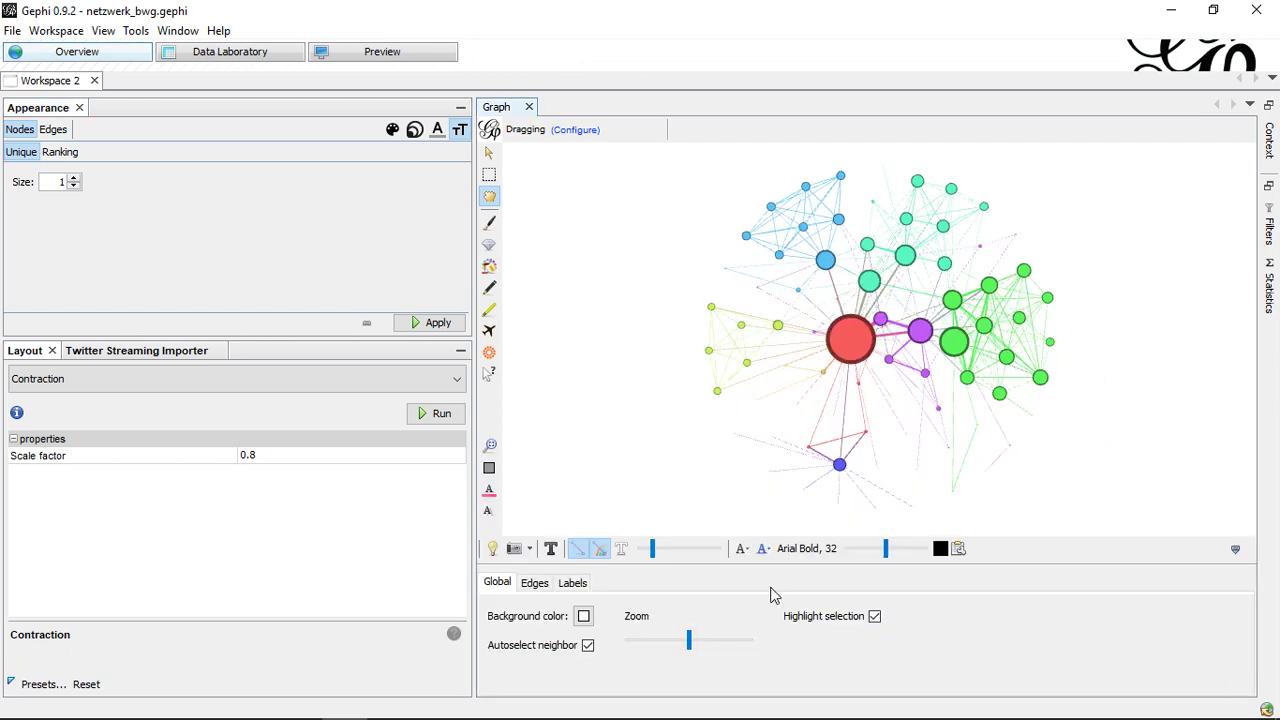
pyautogui.click(572, 584)
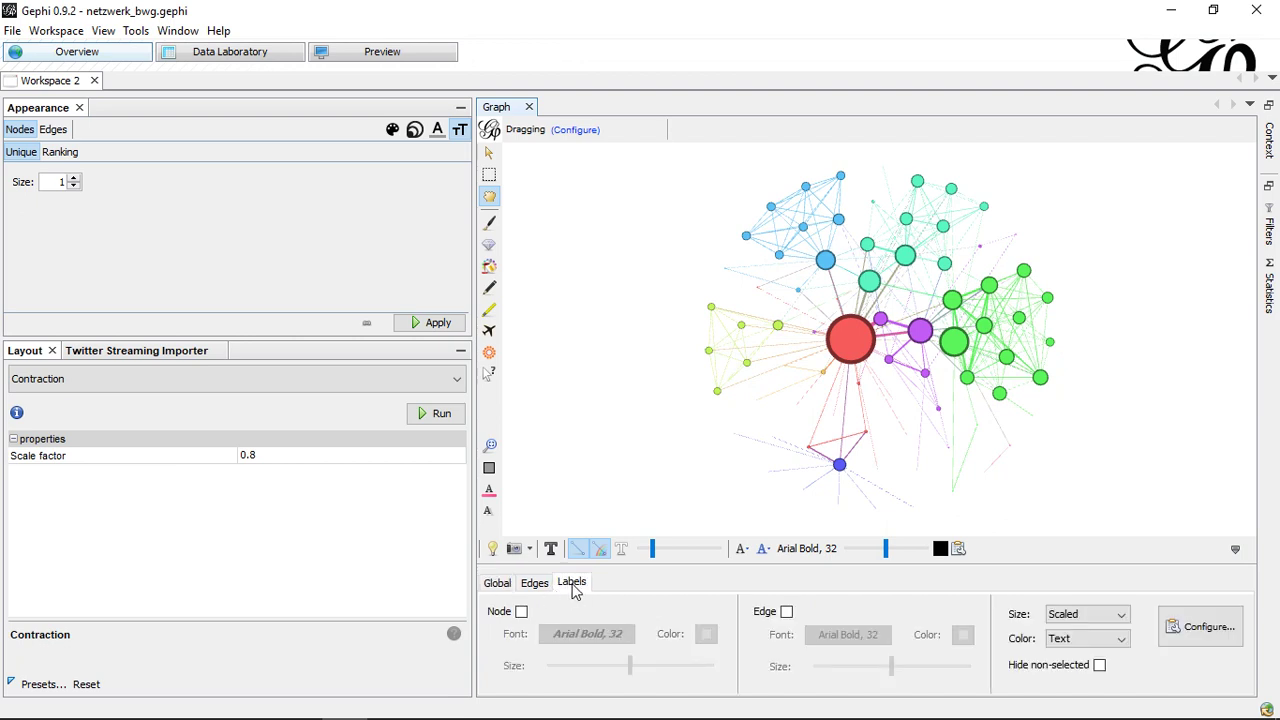
pyautogui.click(521, 612)
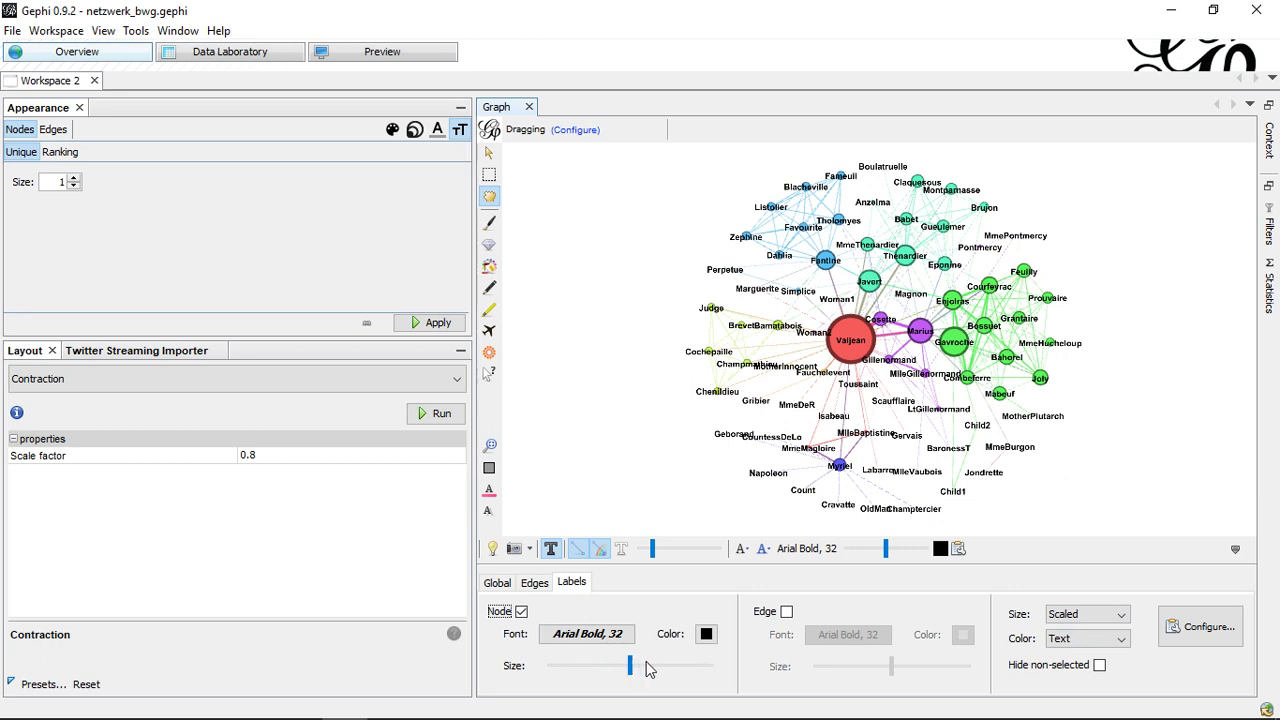
pyautogui.click(1090, 620)
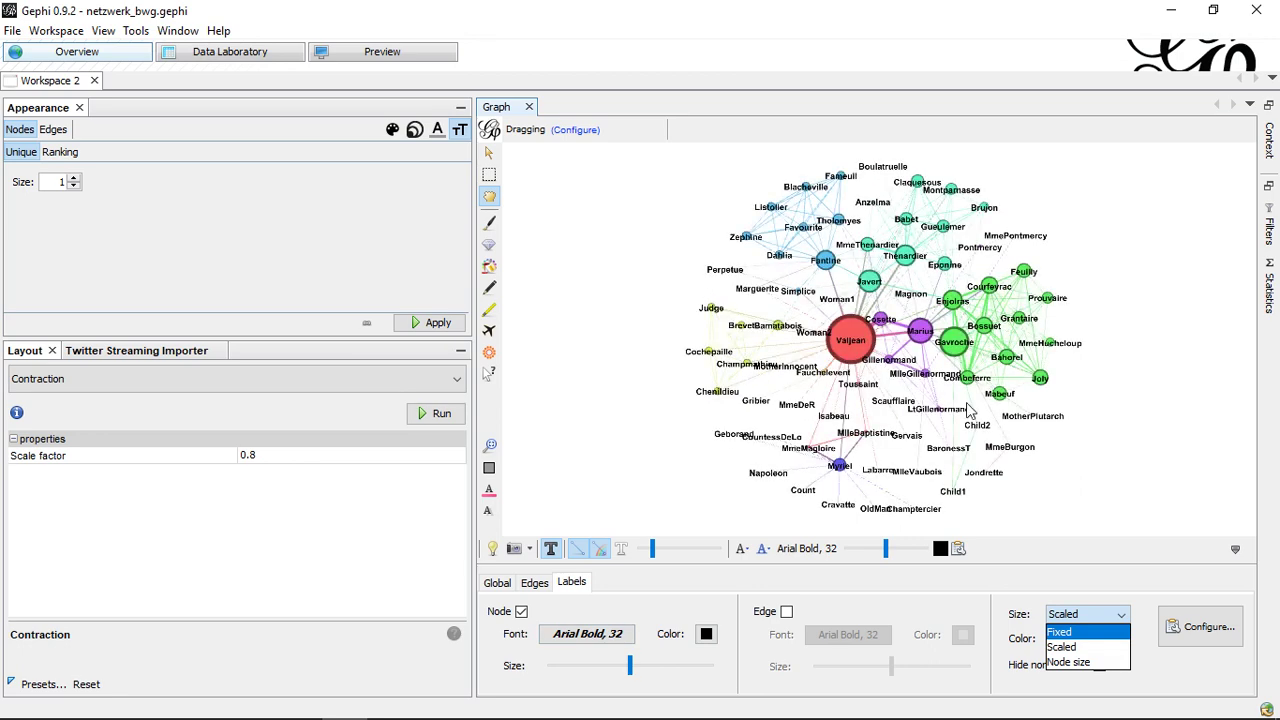
pyautogui.click(1075, 648)
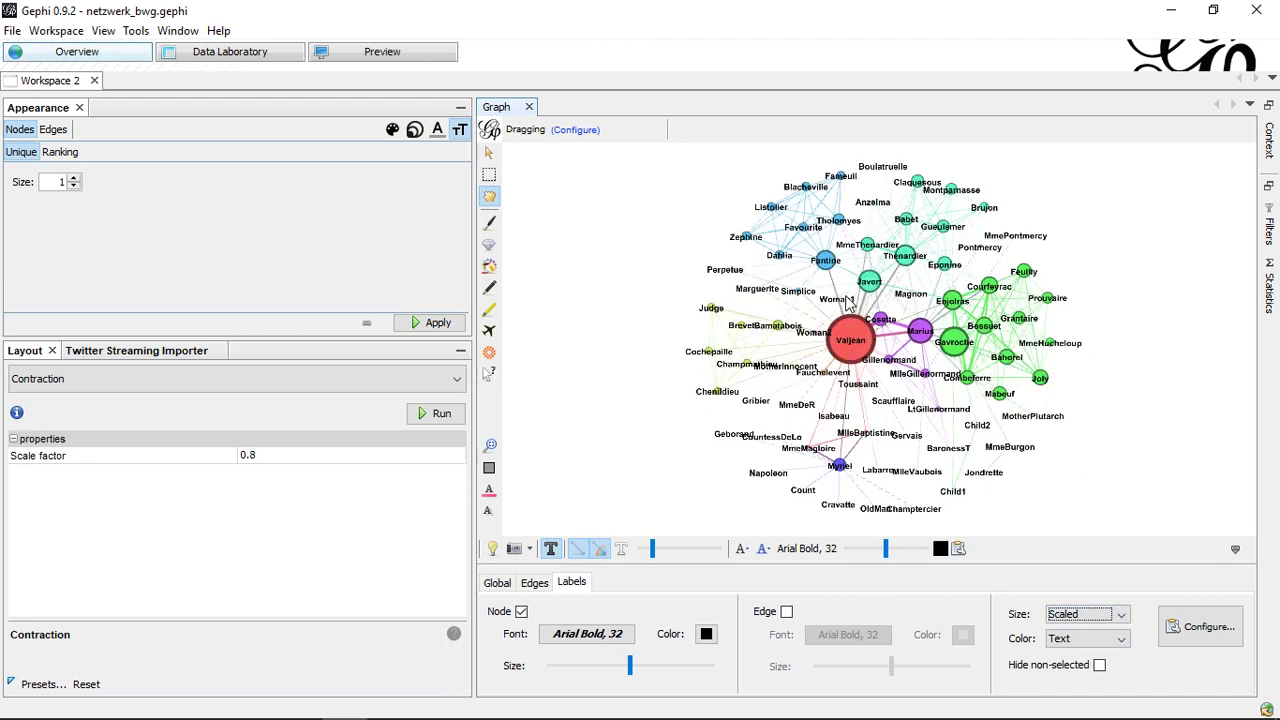
pyautogui.click(1108, 619)
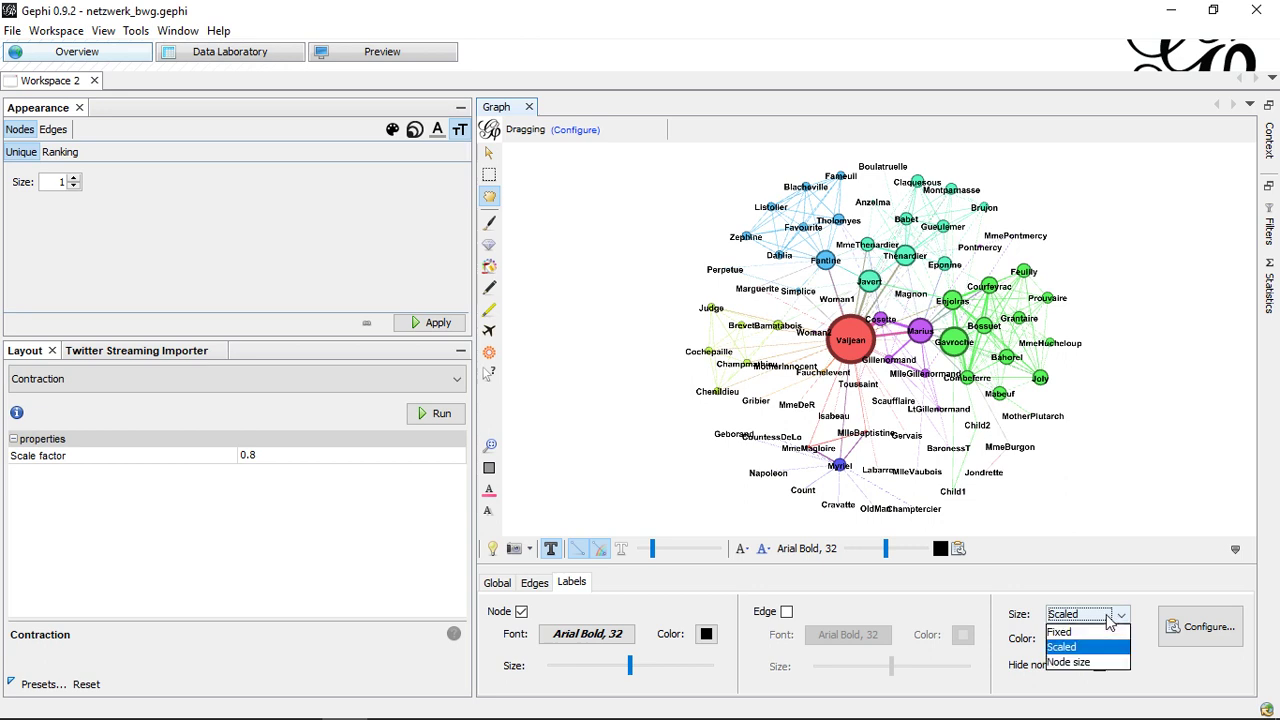
pyautogui.click(1070, 663)
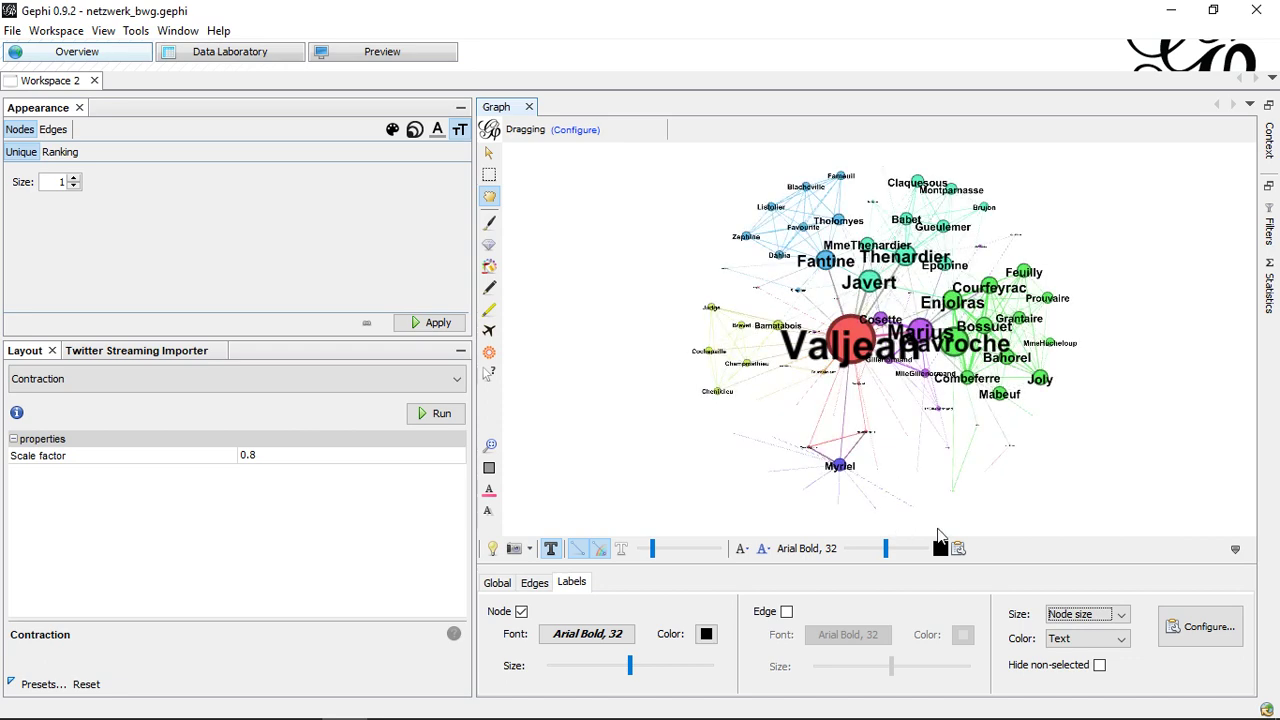
pyautogui.click(1080, 615)
pyautogui.click(1066, 647)
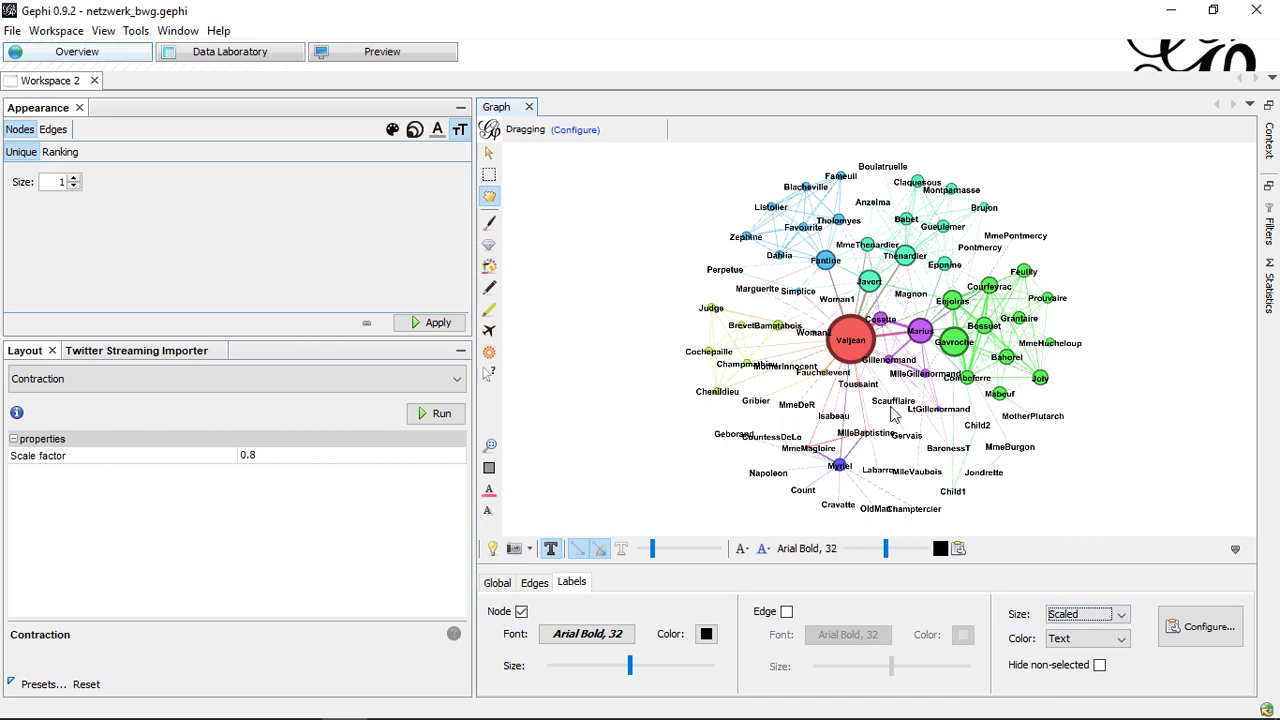
pyautogui.click(1085, 614)
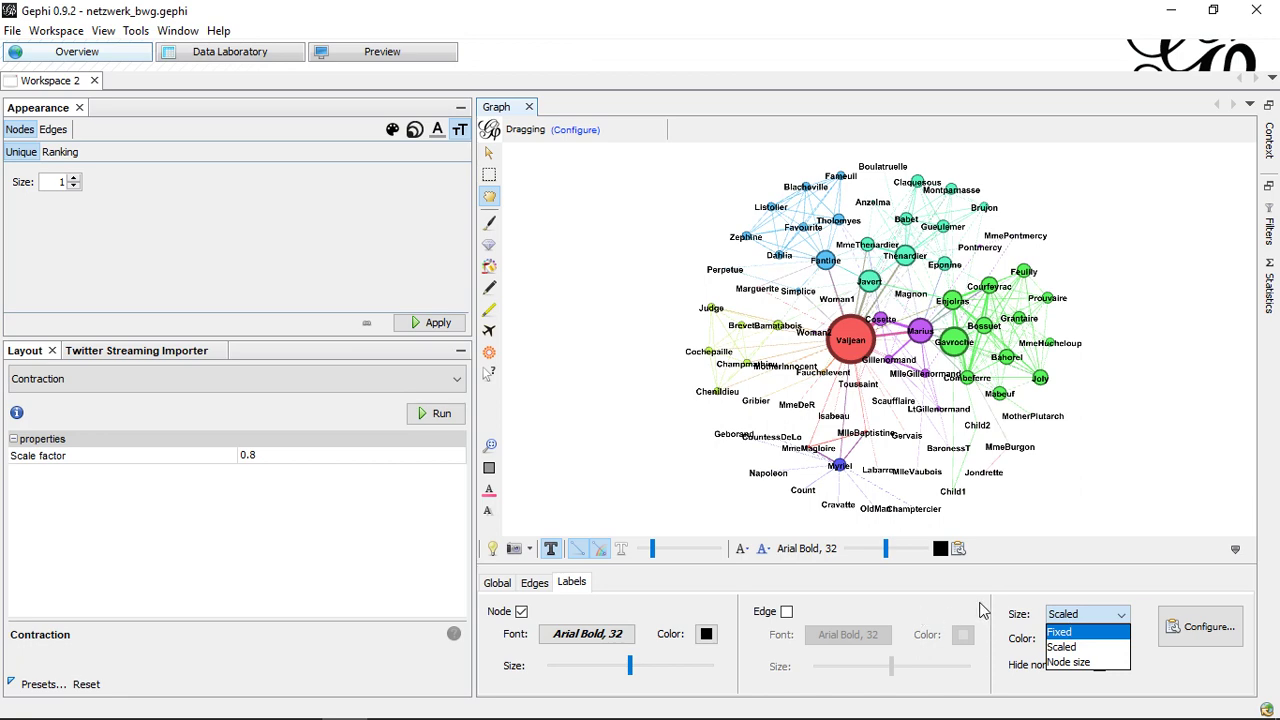
pyautogui.click(980, 610)
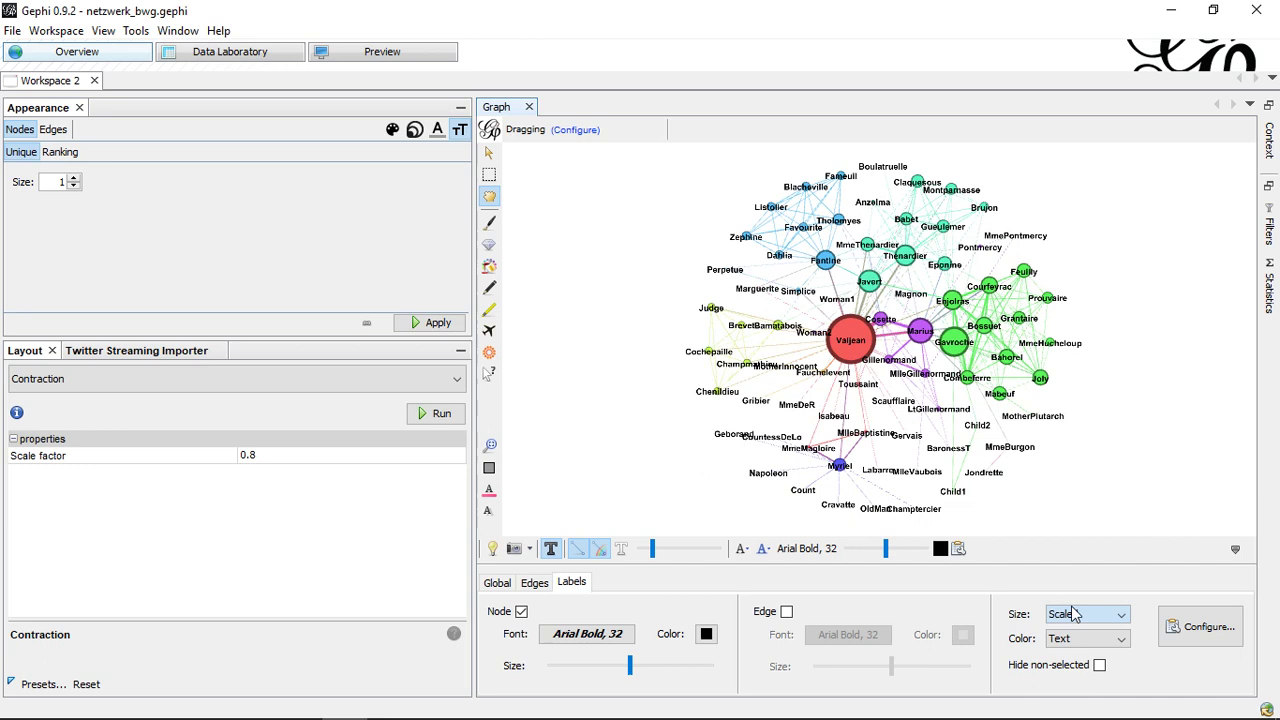
pyautogui.click(1082, 640)
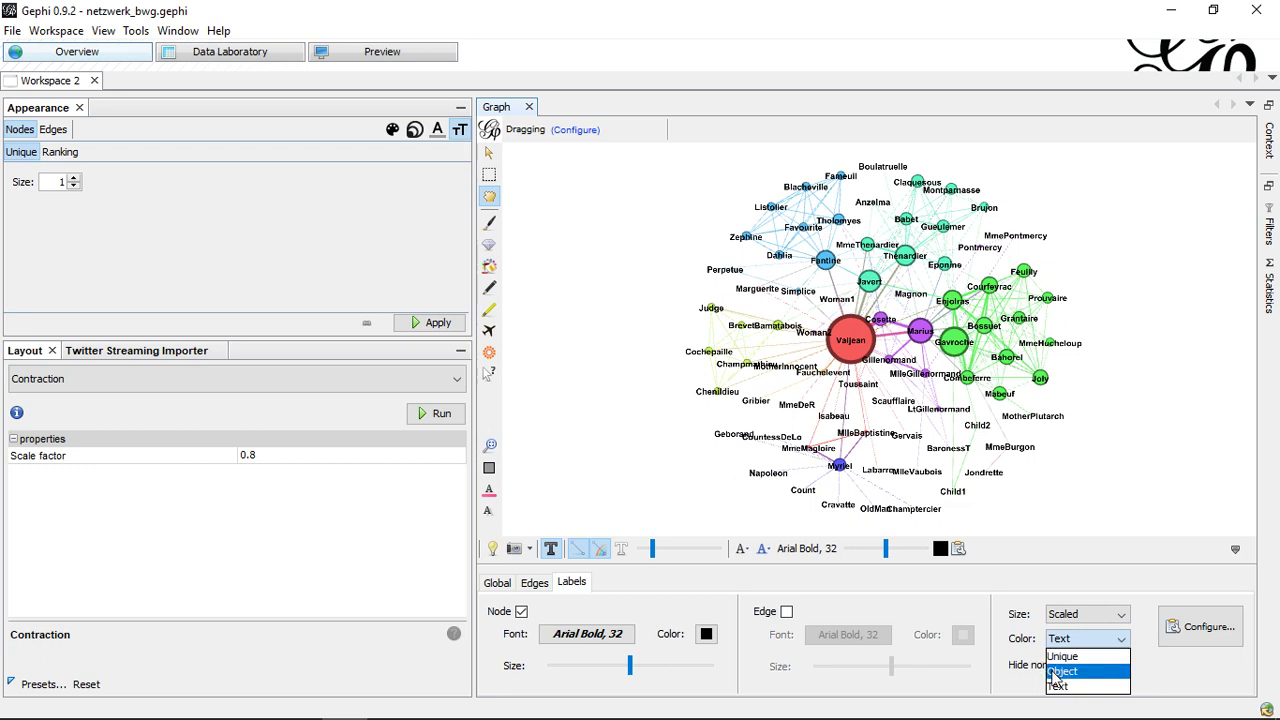
pyautogui.click(1058, 672)
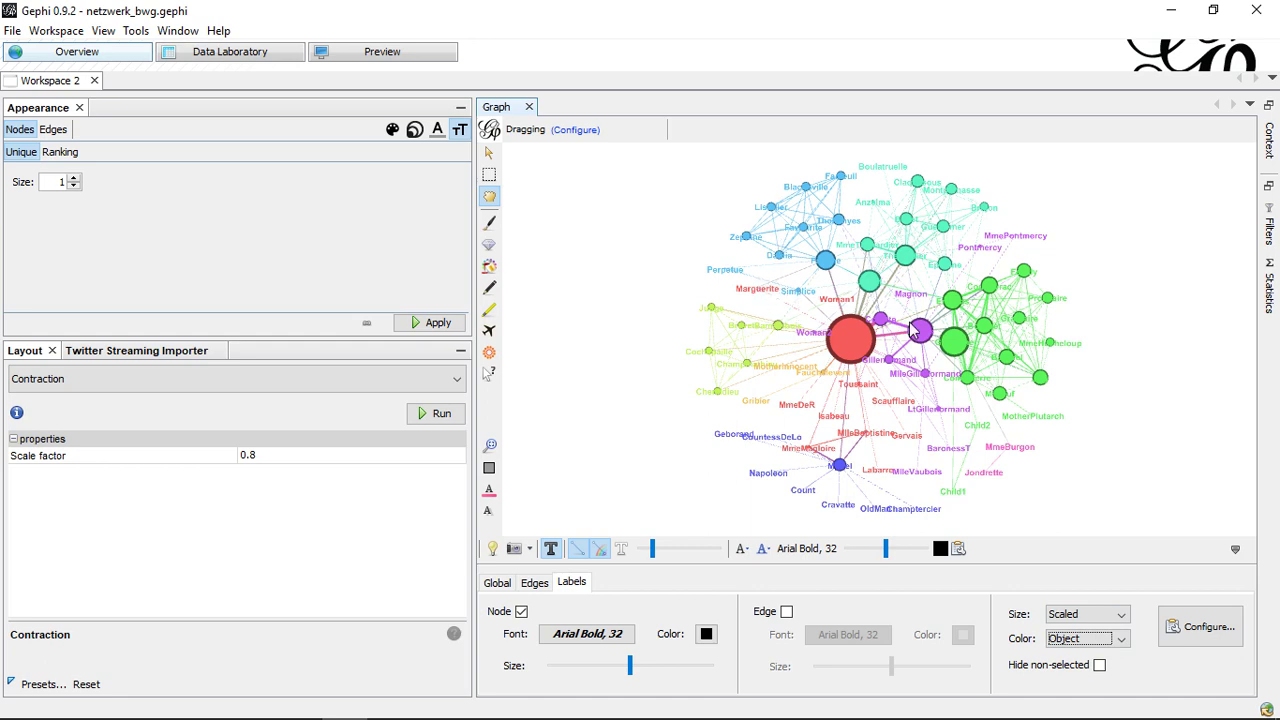
pyautogui.click(1077, 644)
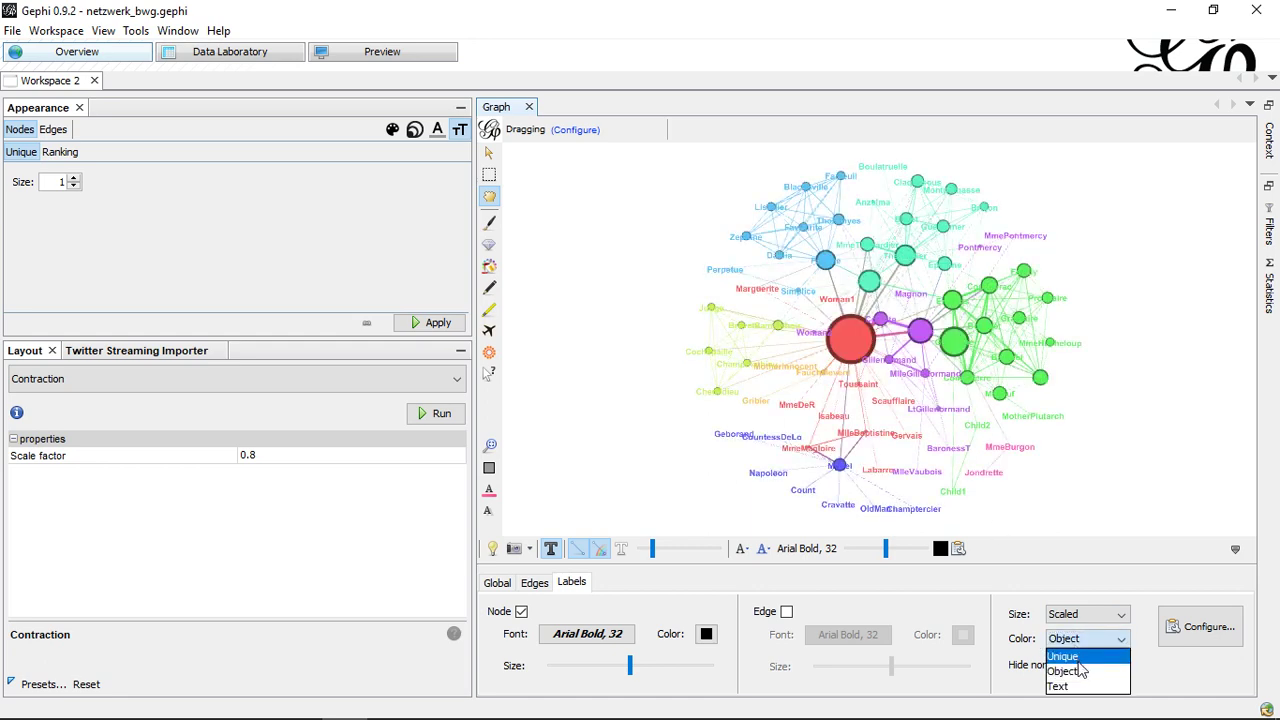
pyautogui.click(1066, 687)
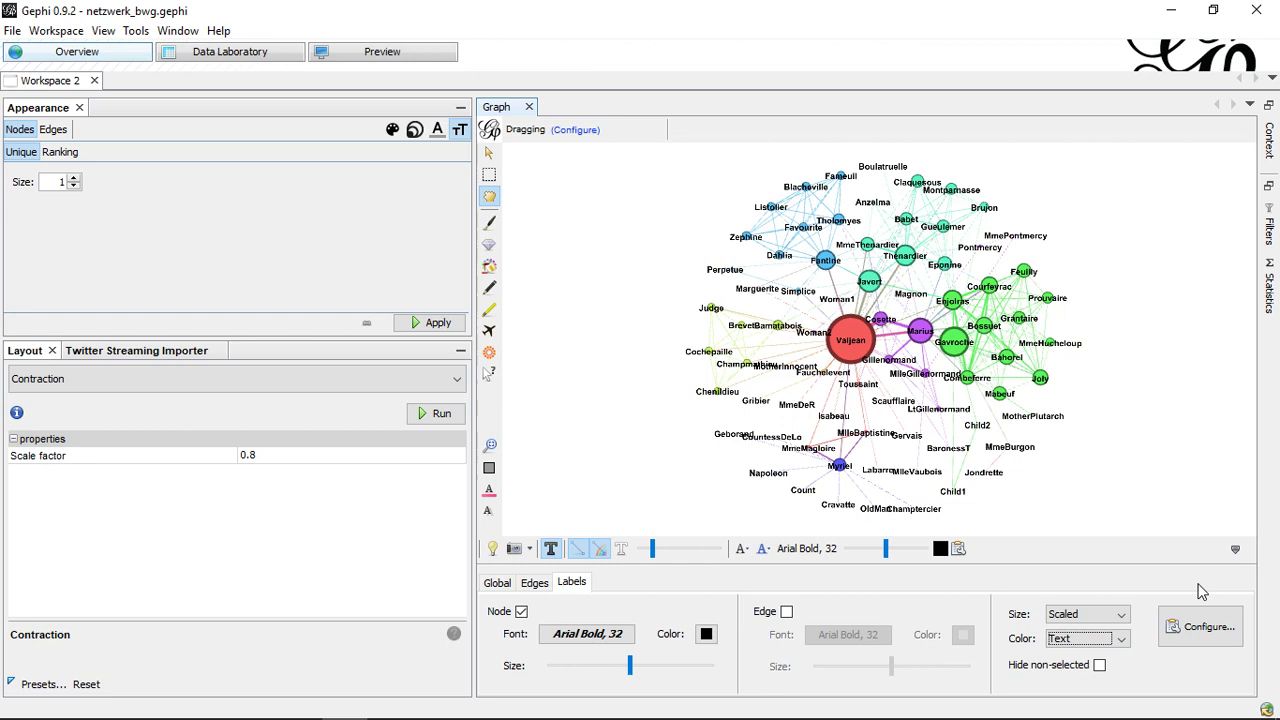
pyautogui.click(1180, 628)
# - Make edge labels show the Weight attribute instead of Label
pyautogui.click(238, 52)
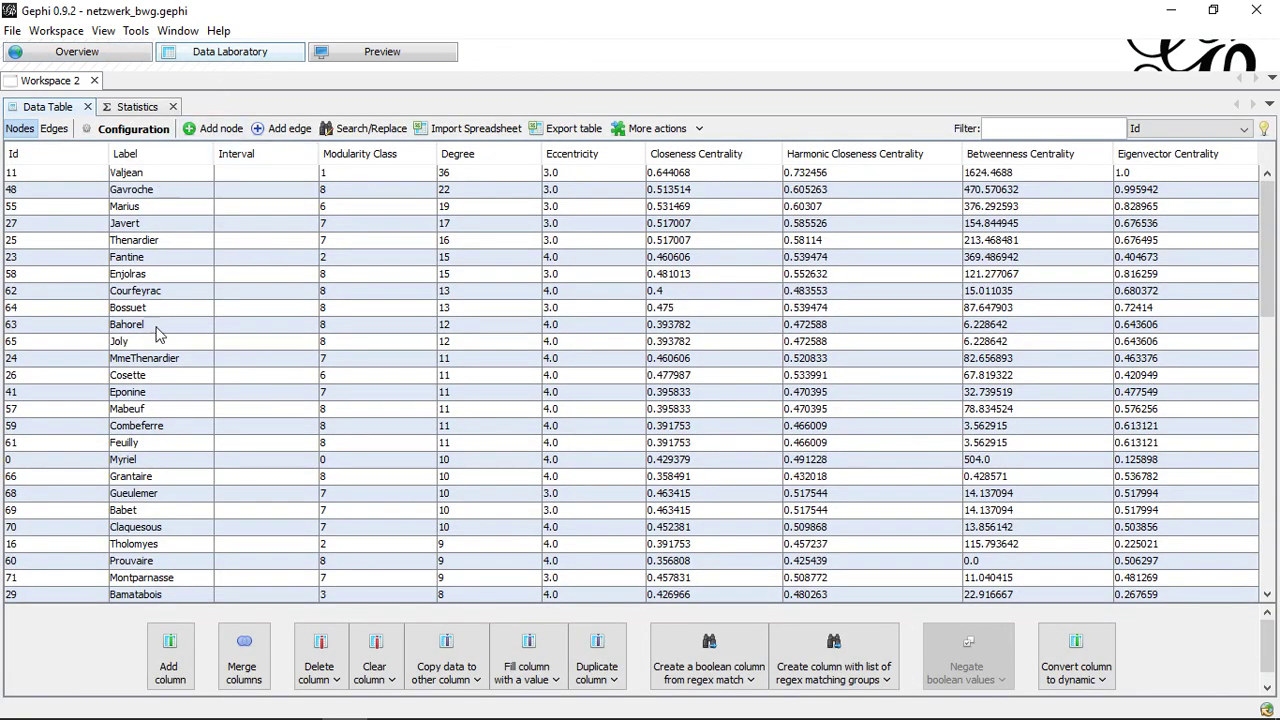
pyautogui.click(86, 55)
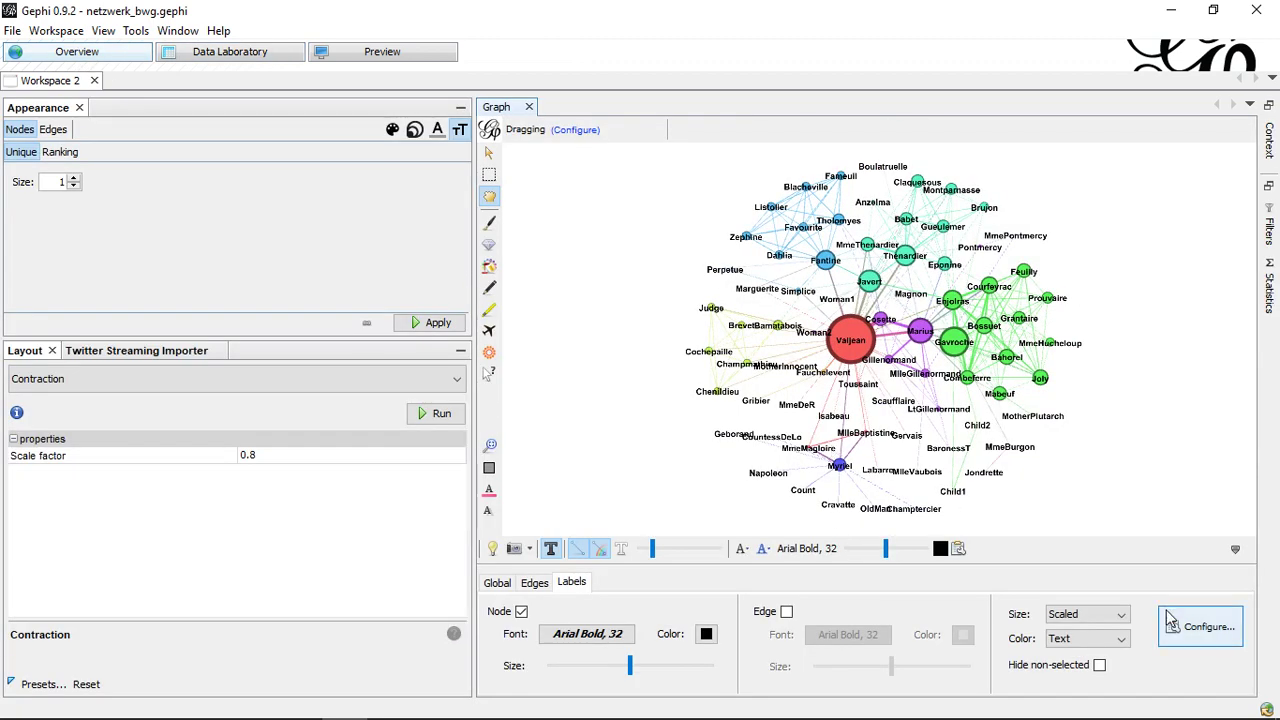
pyautogui.click(1198, 637)
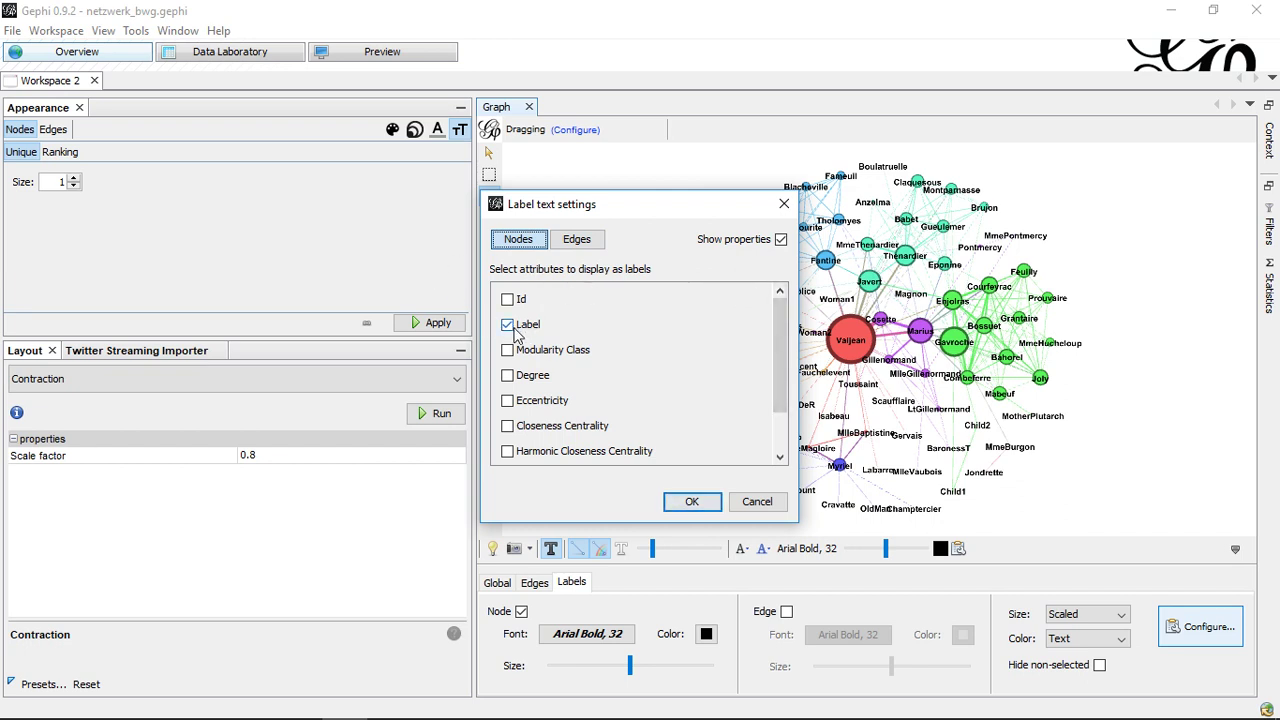
pyautogui.click(565, 243)
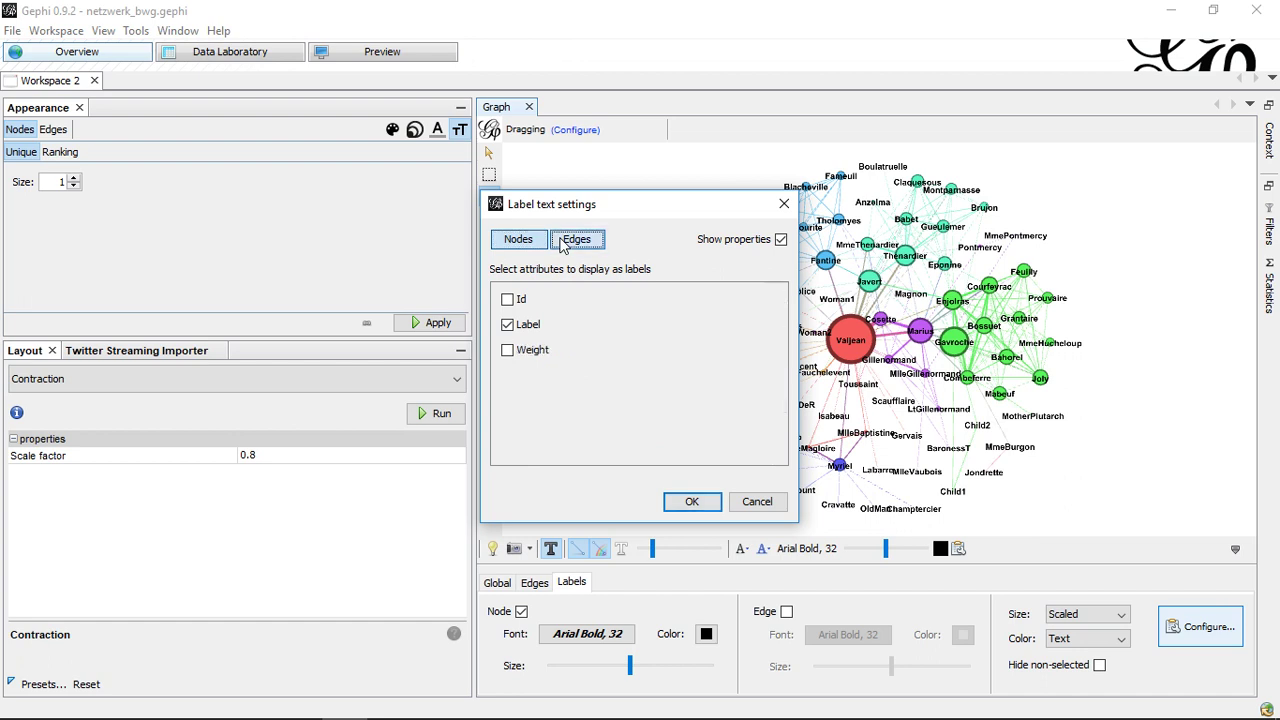
pyautogui.click(510, 328)
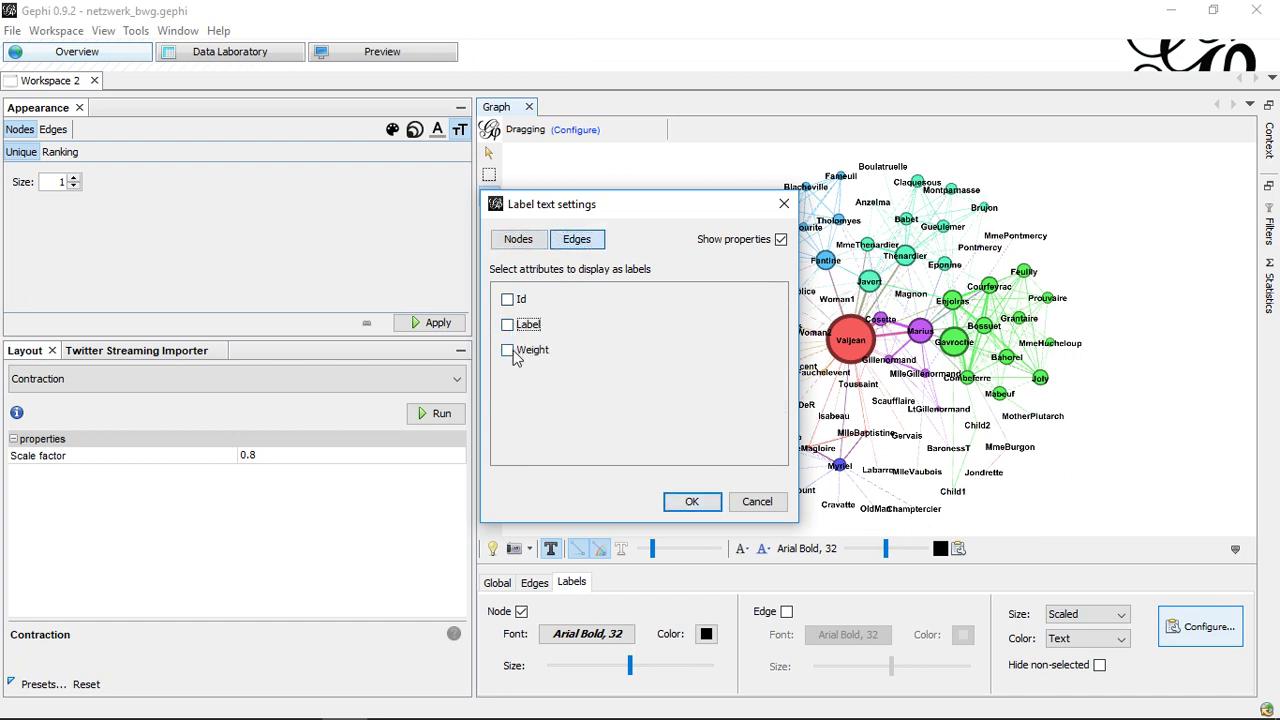
pyautogui.click(508, 350)
pyautogui.click(688, 503)
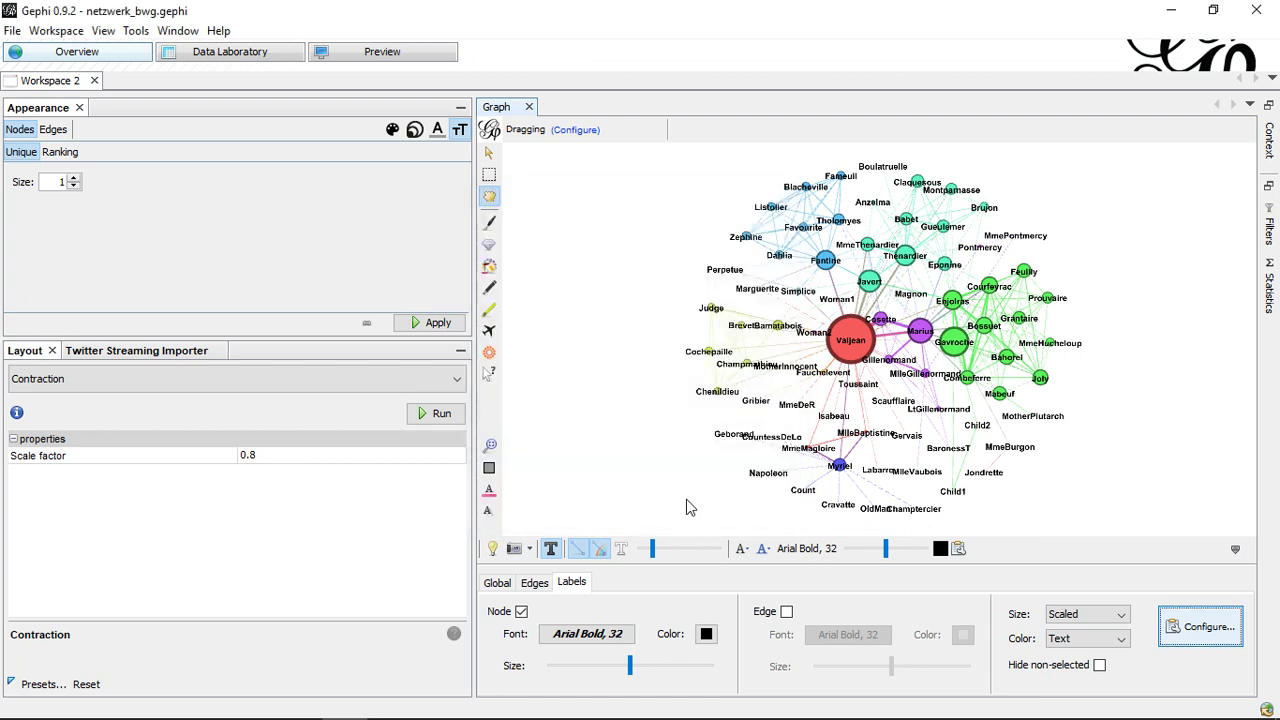
pyautogui.click(786, 611)
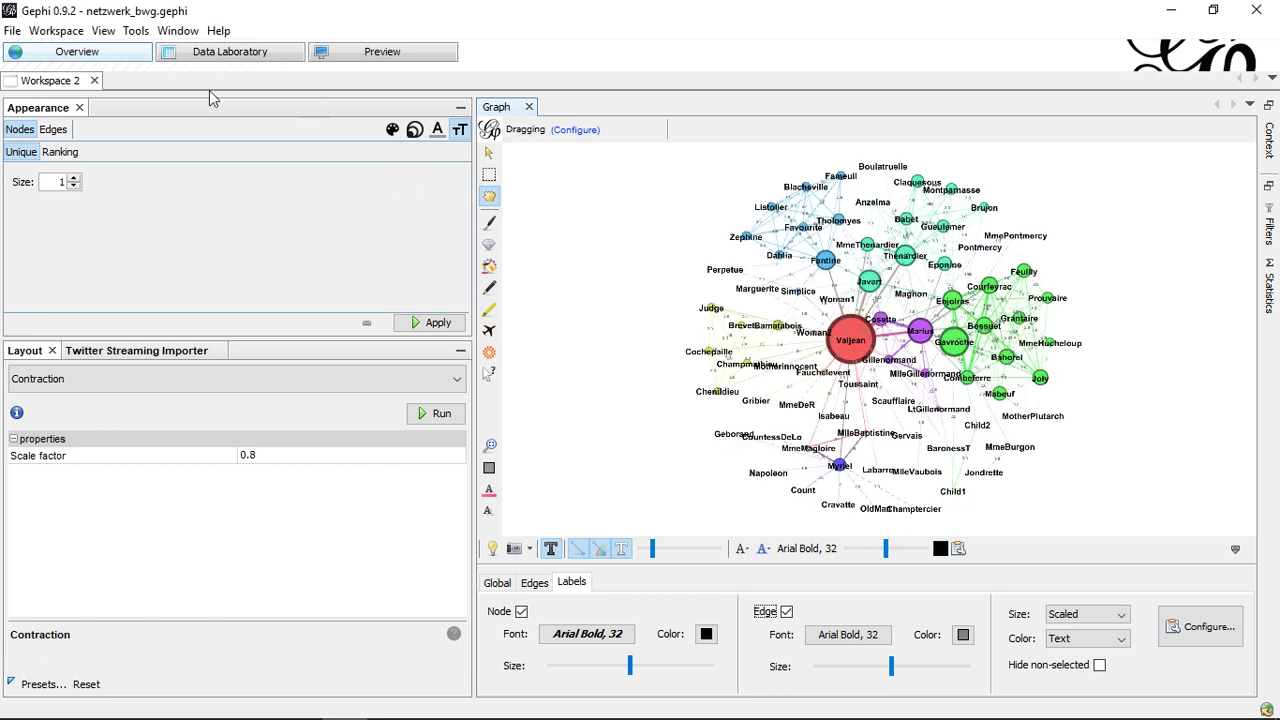
pyautogui.click(209, 55)
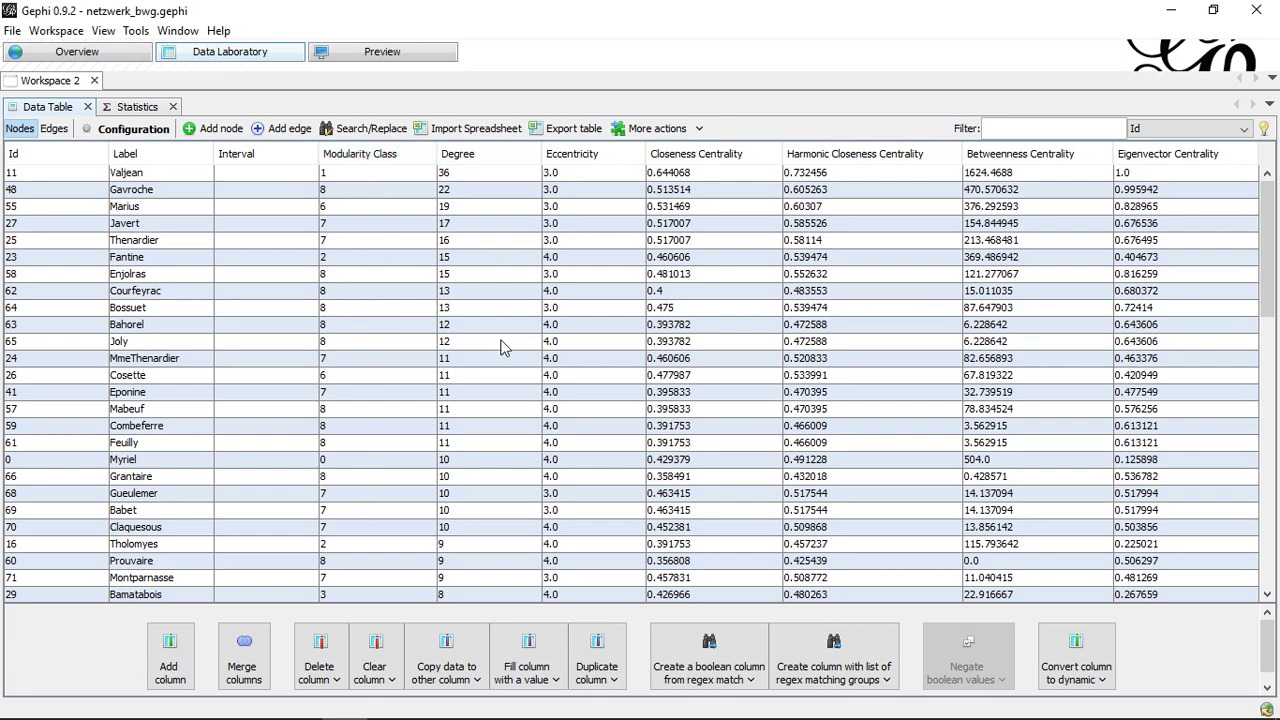
pyautogui.click(78, 52)
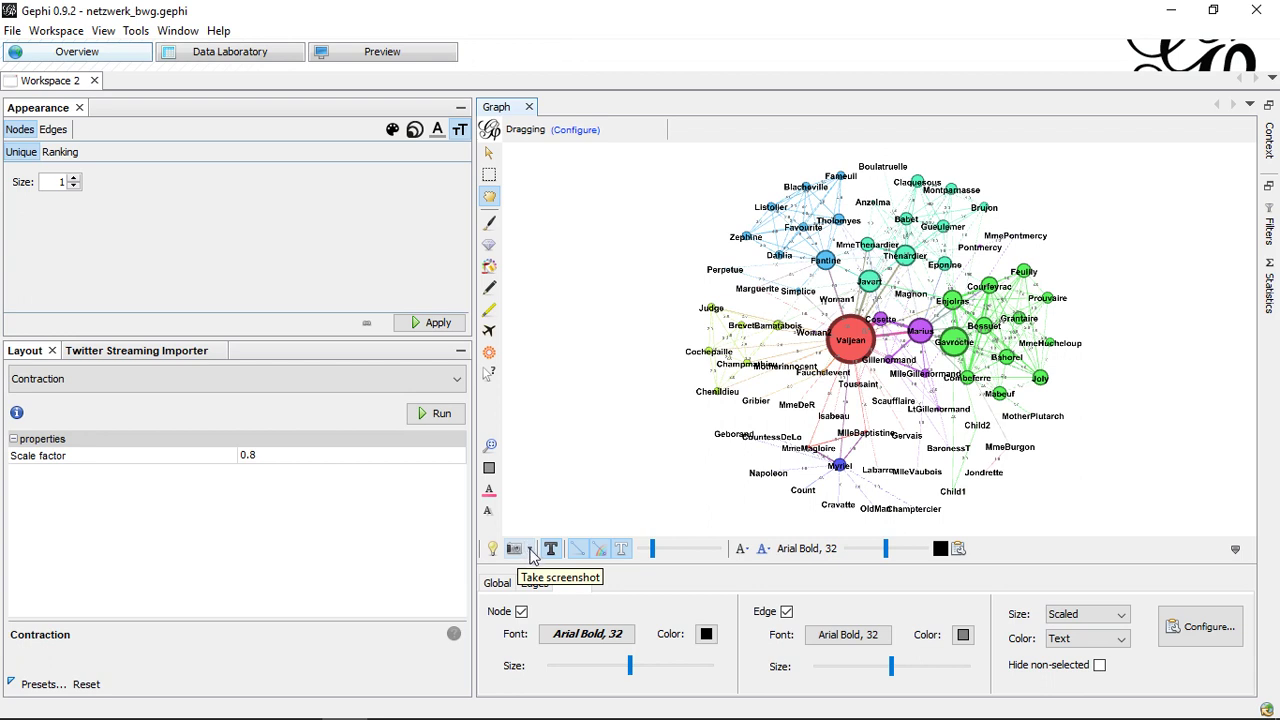
# - Leave the screenshot settings and antialiasing unchanged, then capture a screenshot of the labelled network
pyautogui.click(531, 556)
pyautogui.click(541, 586)
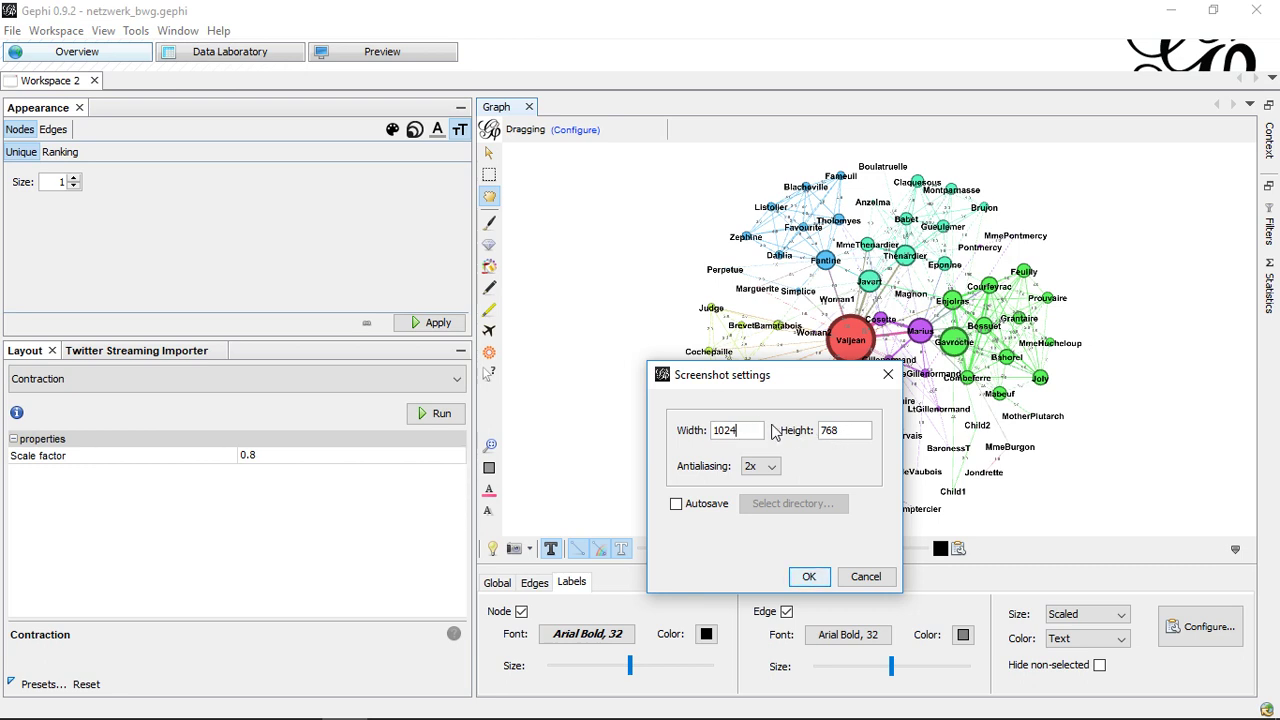
pyautogui.click(770, 466)
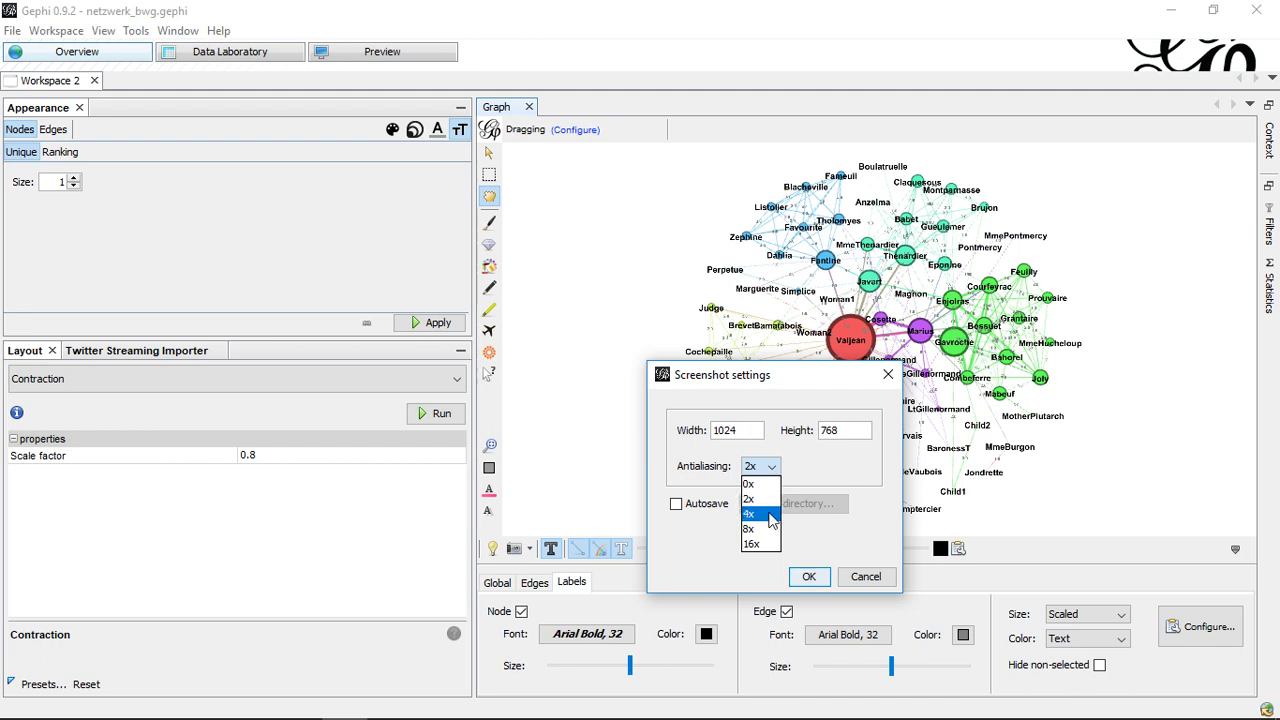
pyautogui.click(828, 478)
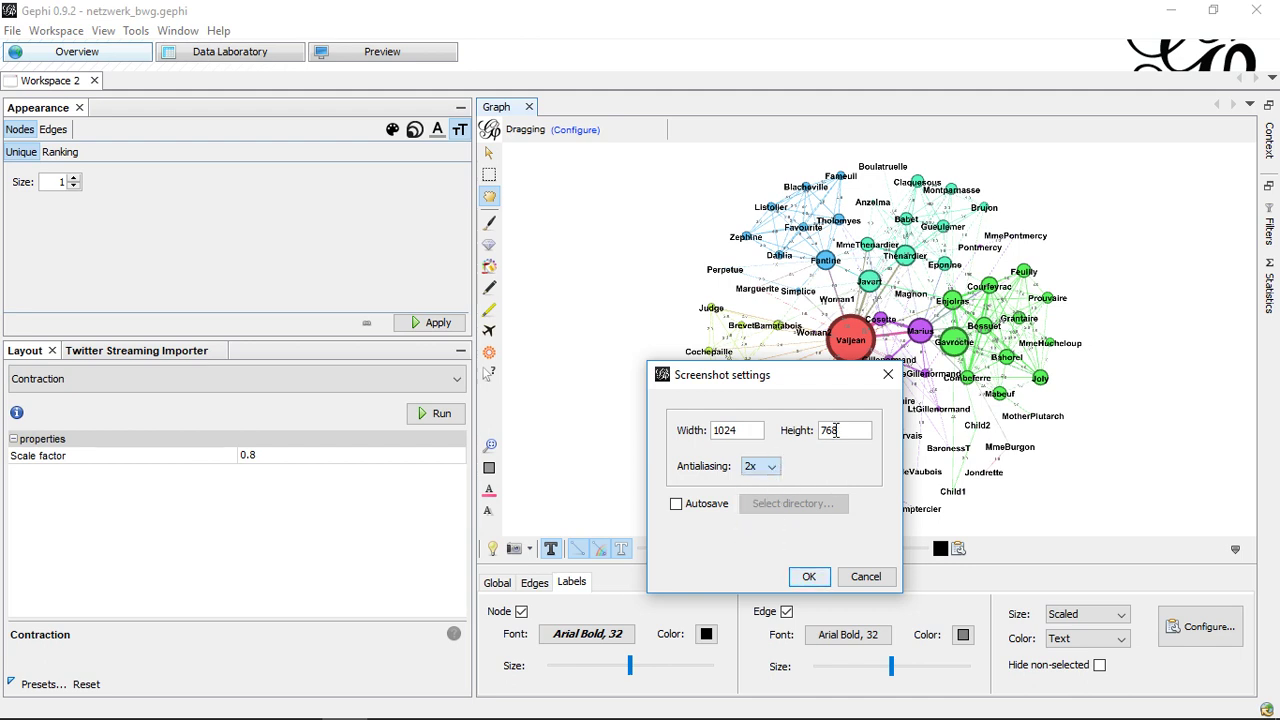
pyautogui.click(866, 578)
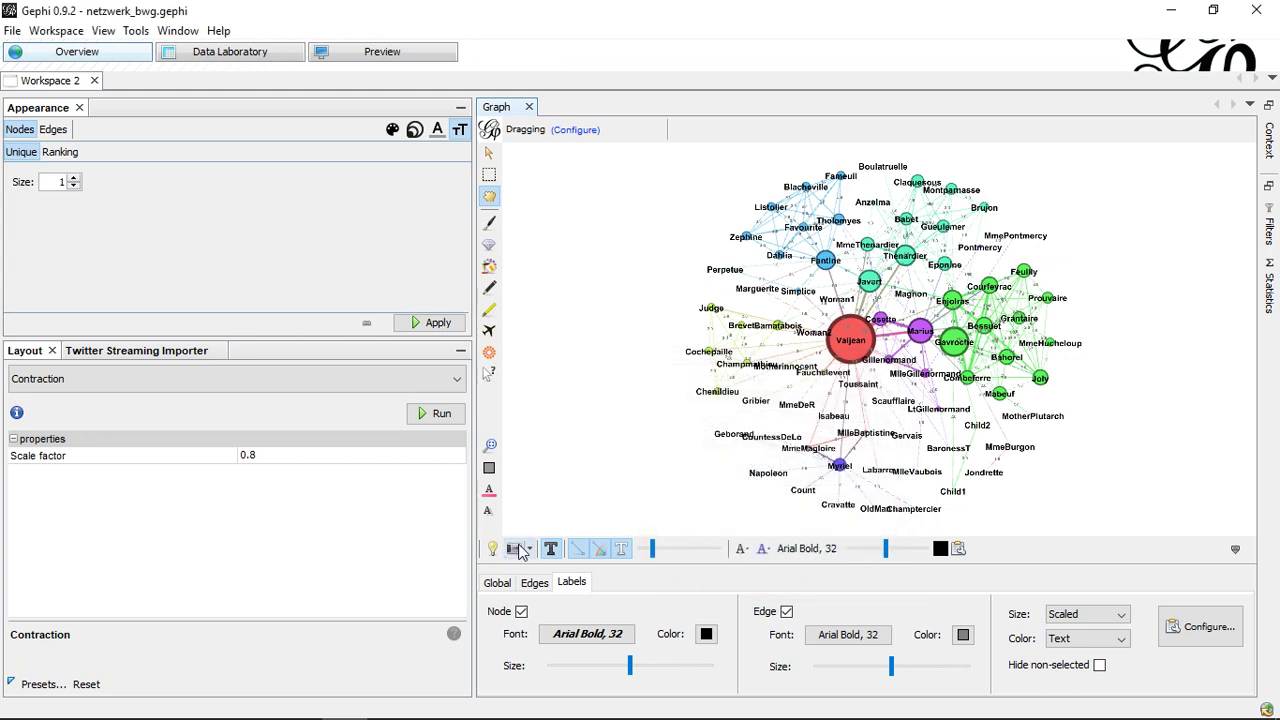
pyautogui.click(520, 553)
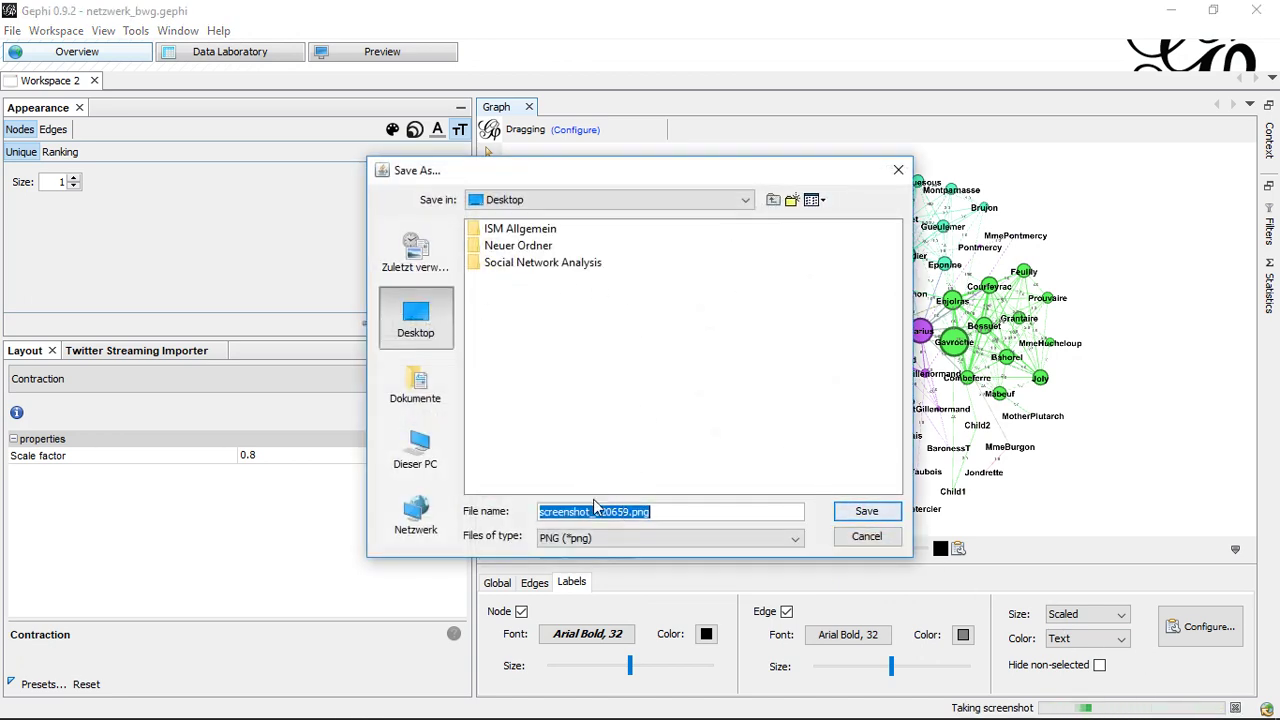
# - Cancel the Save As dialog so screenshot_020659.png is not saved
pyautogui.click(868, 538)
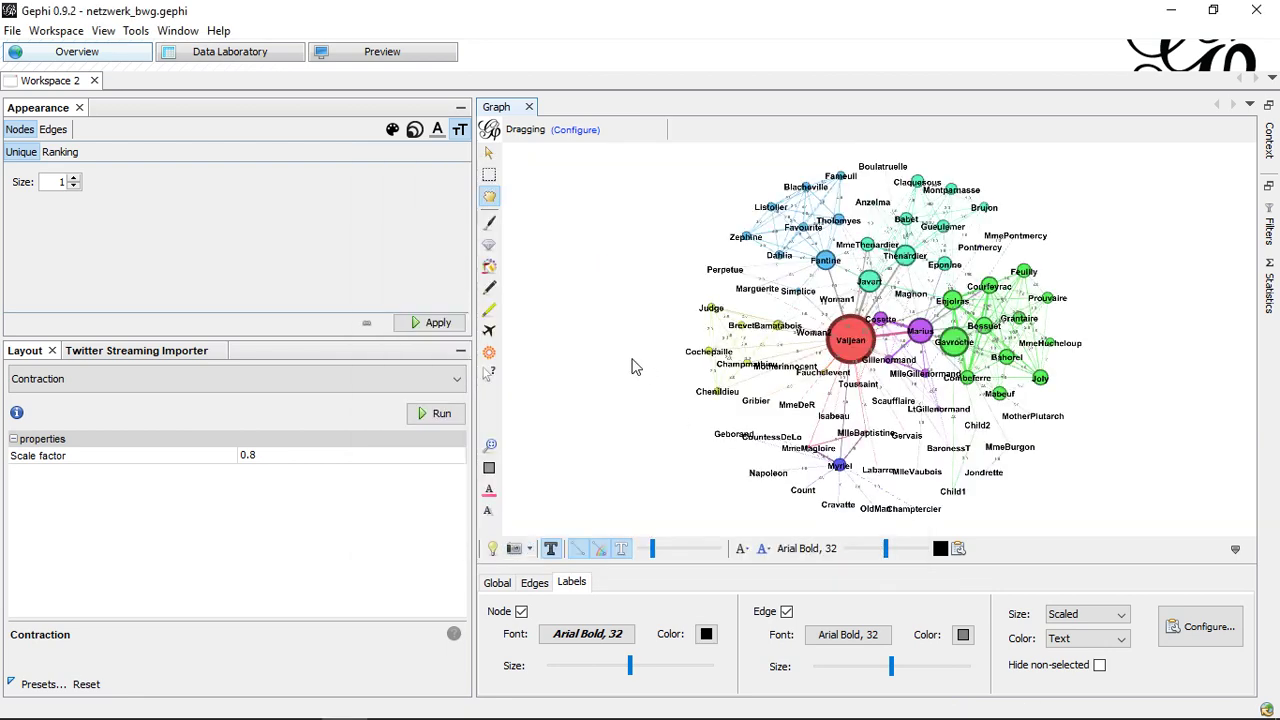